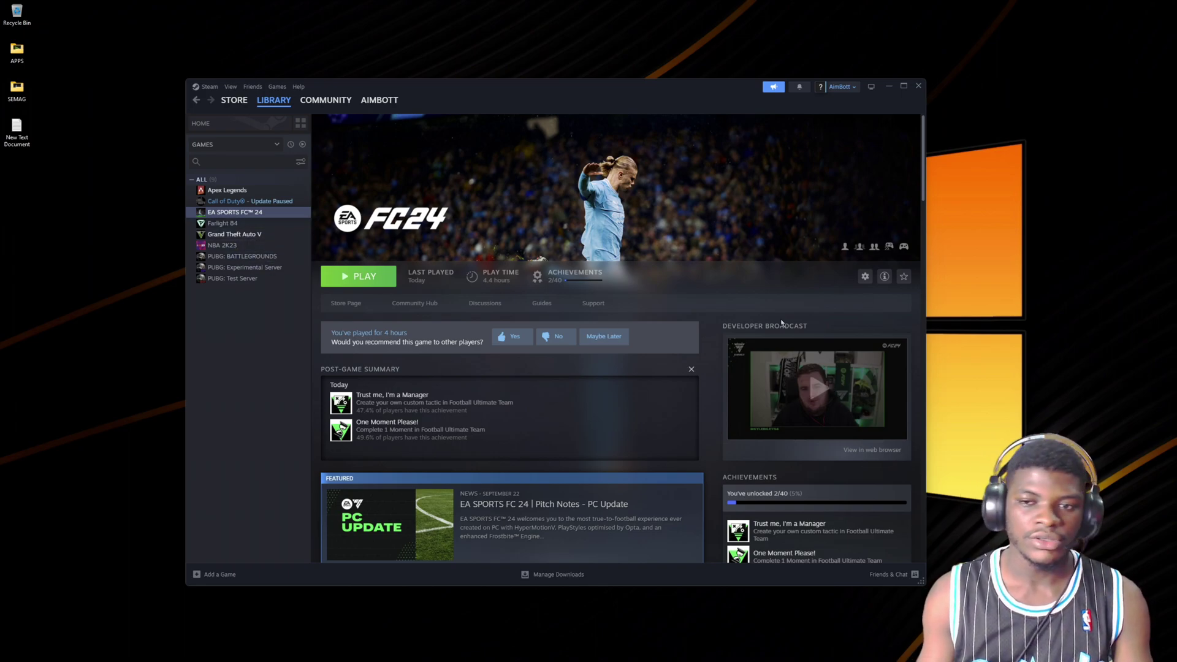
- Open the Steam properties for EA SPORTS FC 24 from its library page
{"action": "left_click", "coordinate": [273, 100]}
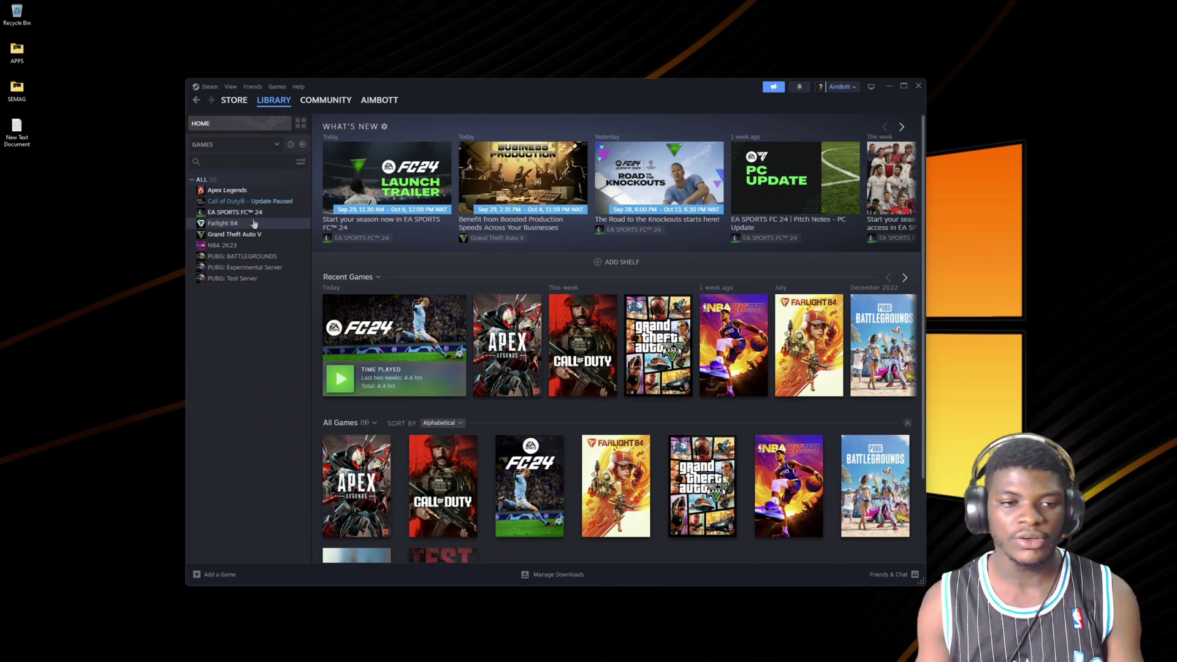
{"action": "left_click", "coordinate": [246, 213]}
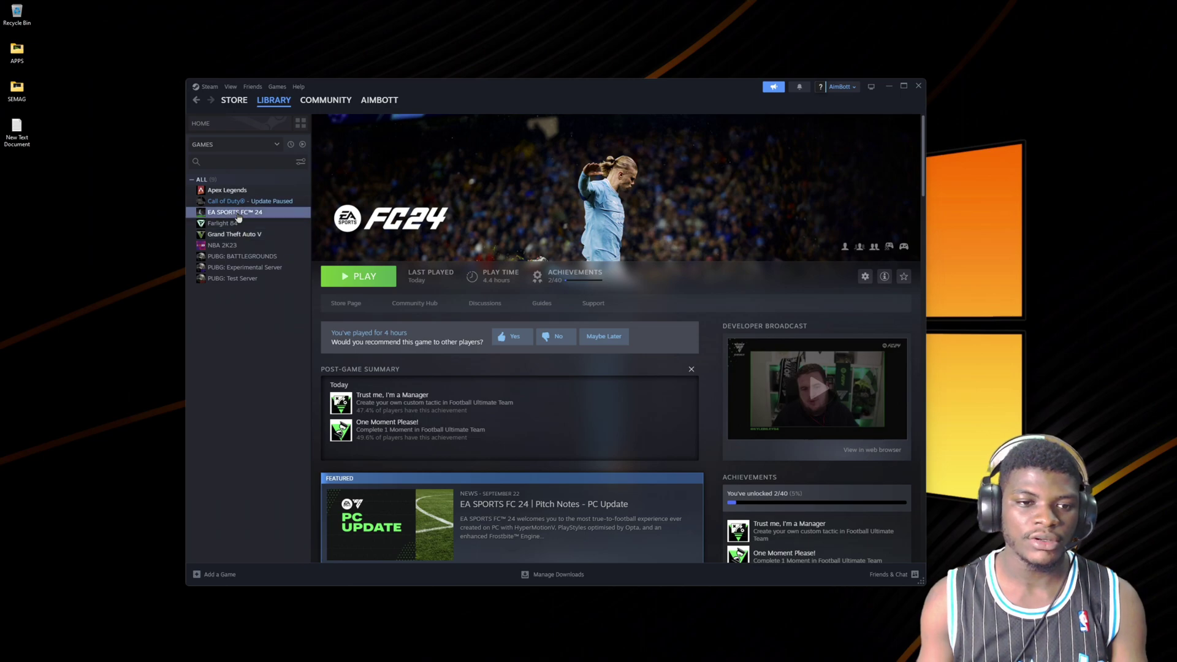
{"action": "right_click", "coordinate": [238, 213]}
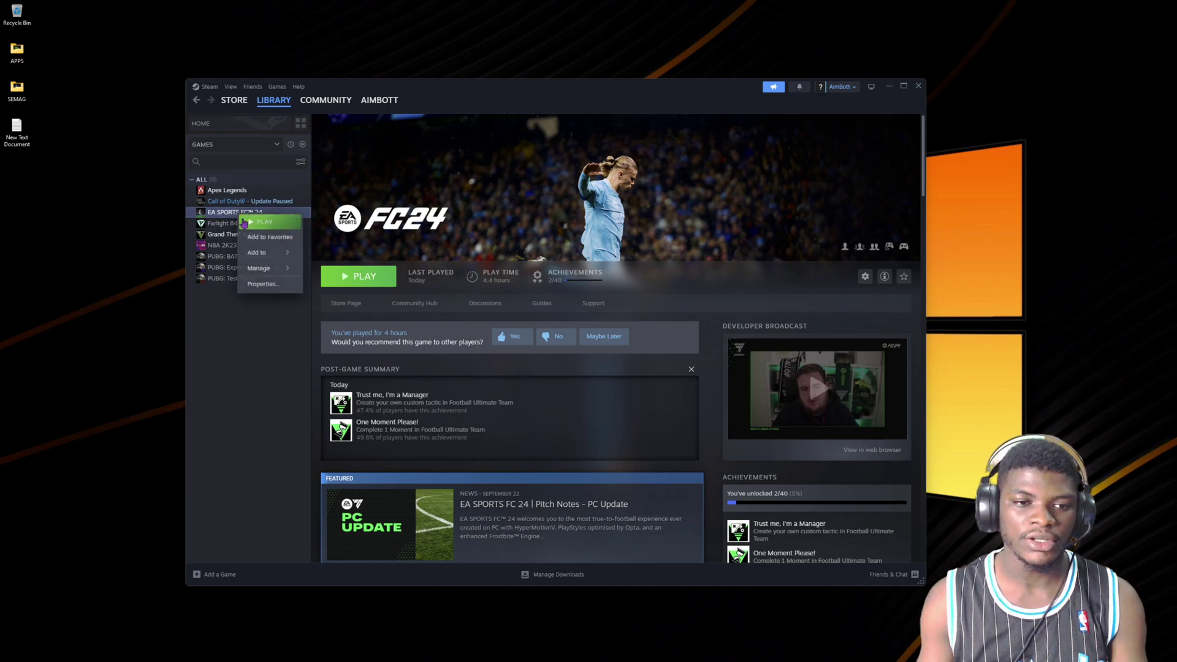
{"action": "left_click", "coordinate": [263, 286]}
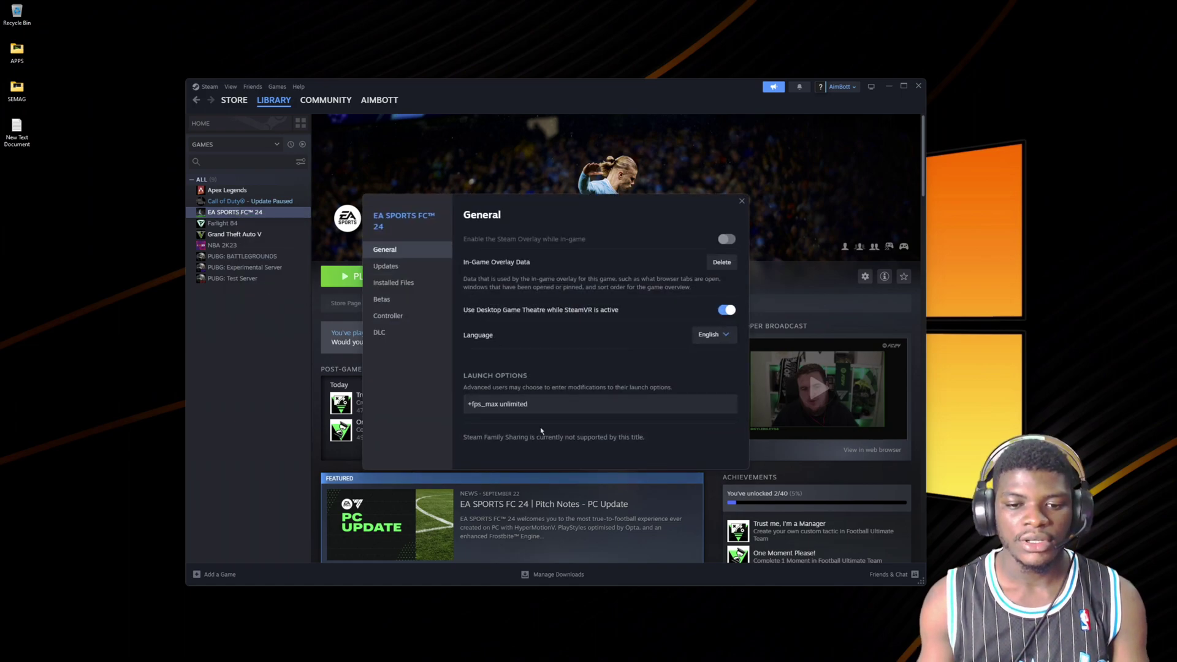
- Copy '+fps_max unlimited' from the saved note into Launch Options and close Properties
{"action": "double_click", "coordinate": [11, 137]}
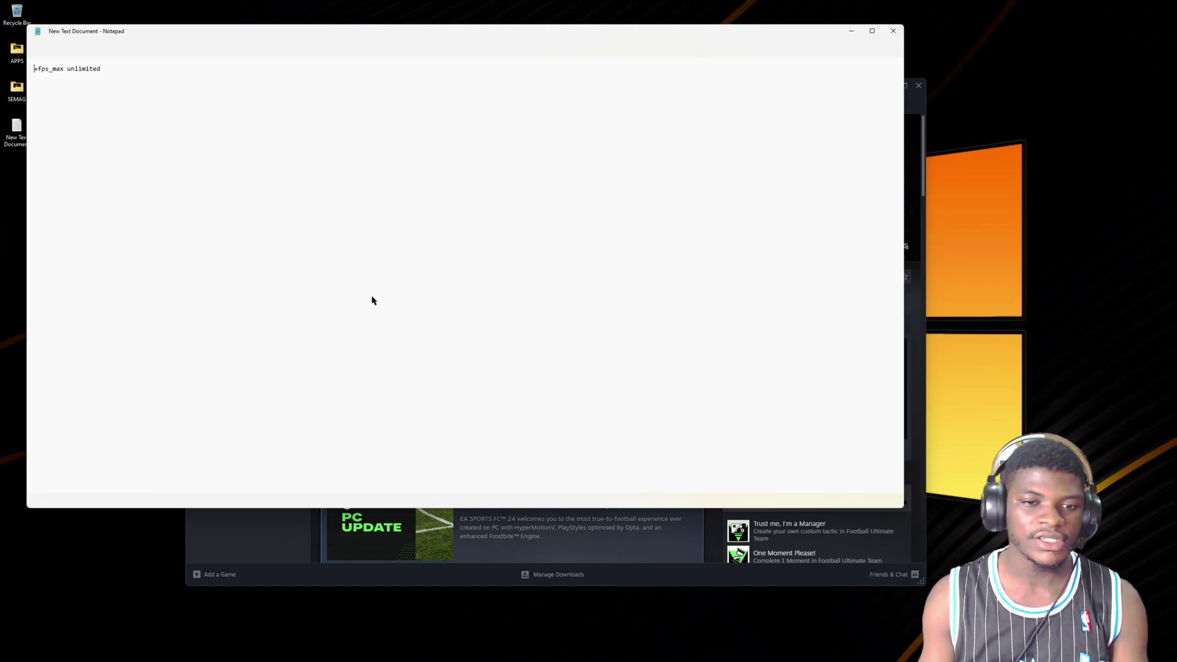
{"action": "left_click_drag", "start_coordinate": [104, 69], "coordinate": [24, 81]}
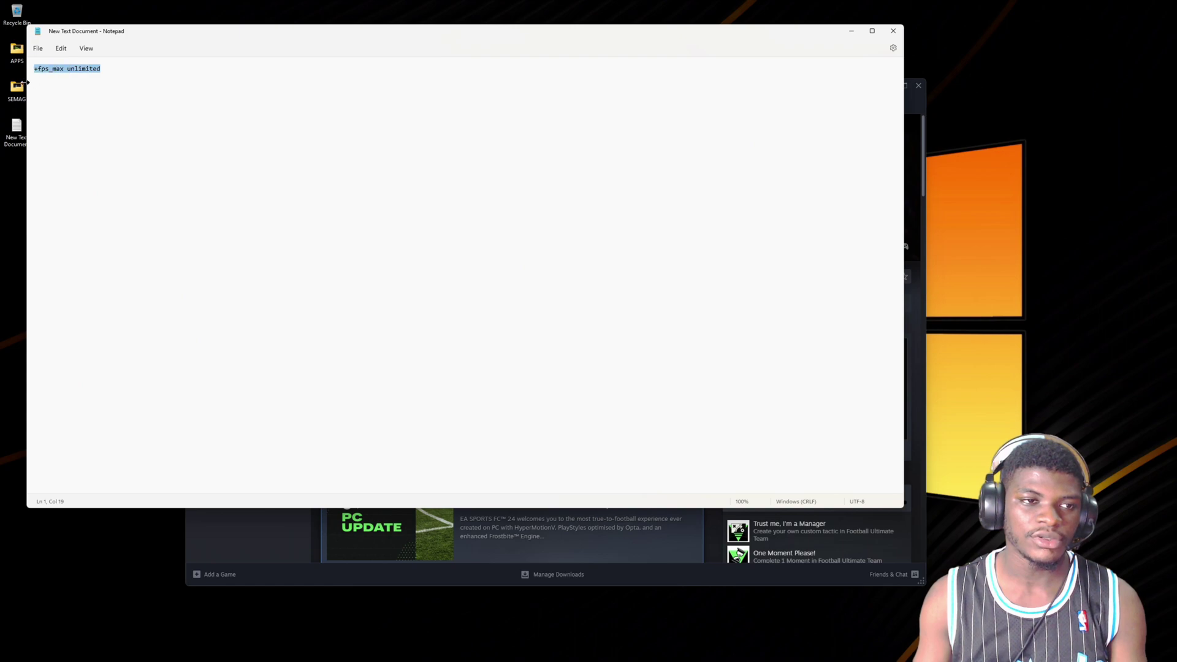
{"action": "left_click", "coordinate": [892, 30]}
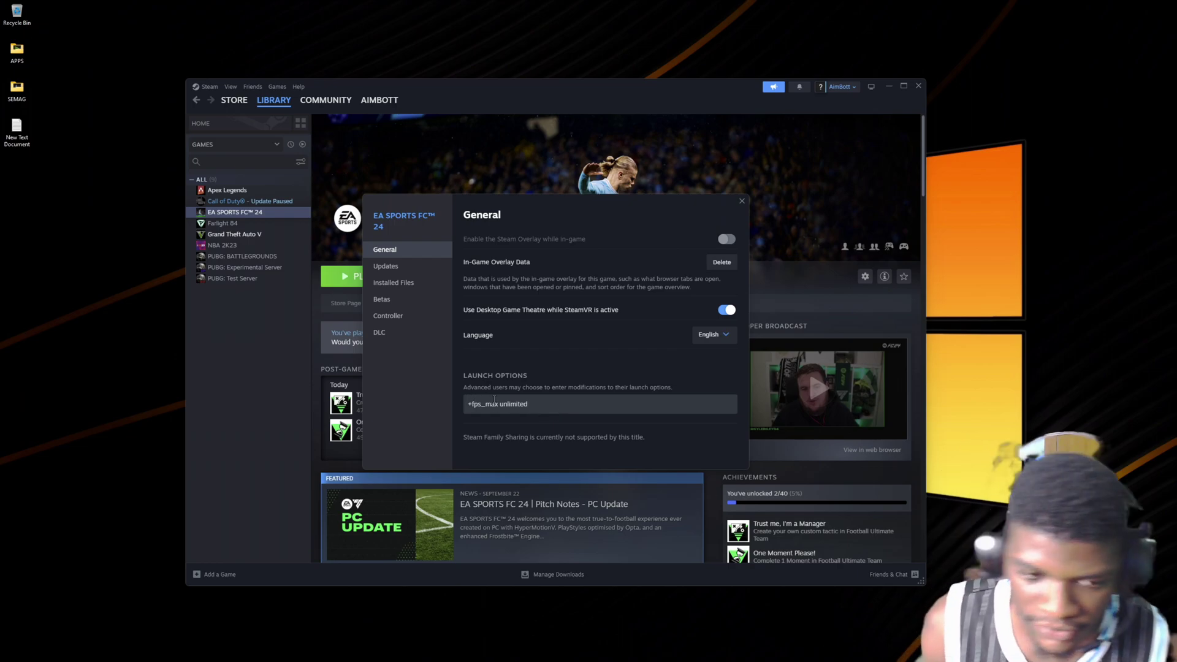
{"action": "left_click", "coordinate": [742, 202]}
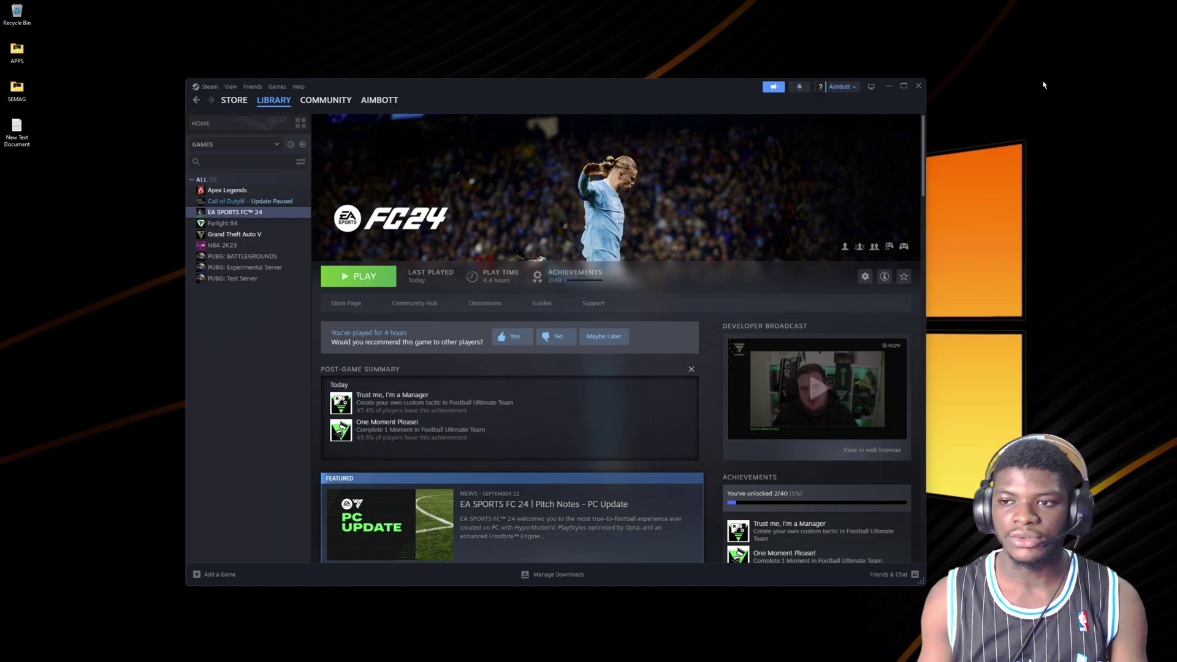
- Open and dismiss the desktop context menu several times
{"action": "right_click", "coordinate": [1043, 86]}
{"action": "left_click", "coordinate": [958, 128]}
{"action": "right_click", "coordinate": [964, 136]}
{"action": "left_click", "coordinate": [982, 179]}
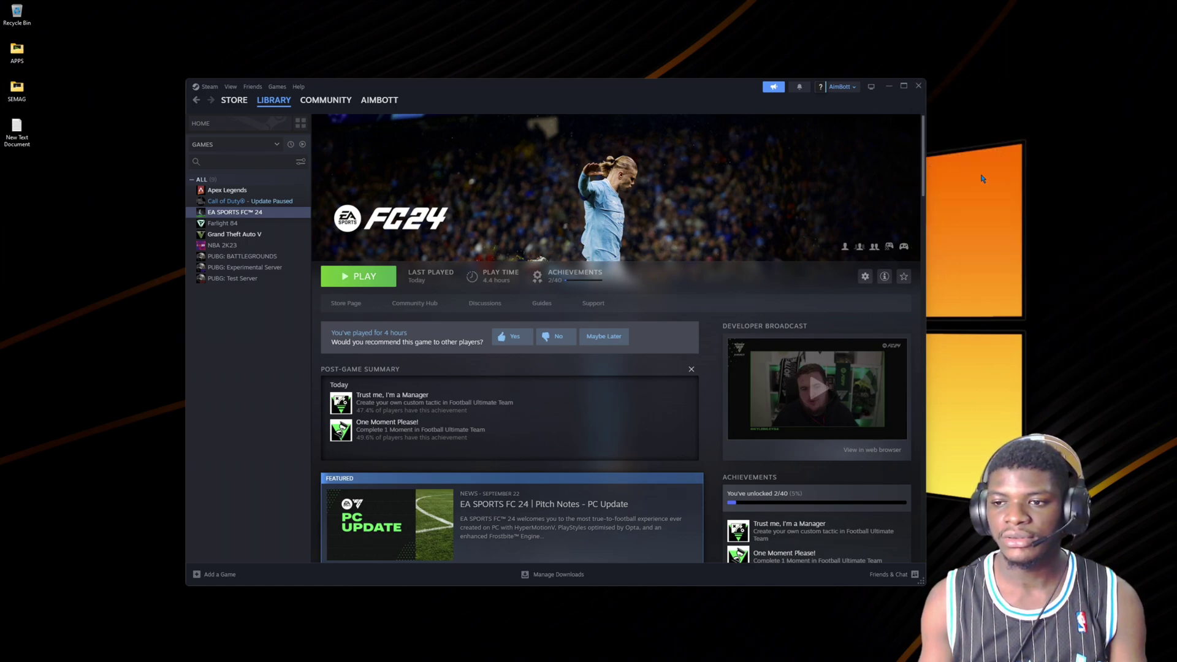
{"action": "right_click", "coordinate": [982, 179]}
{"action": "left_click", "coordinate": [565, 213]}
{"action": "right_click", "coordinate": [1028, 167]}
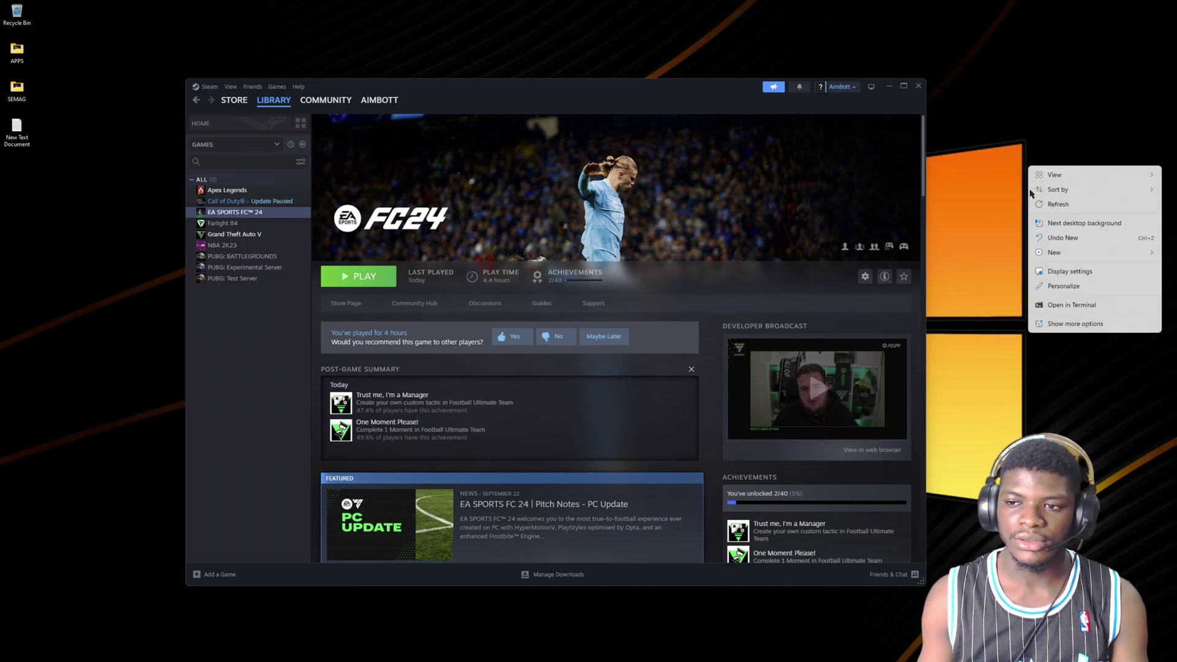
{"action": "left_click", "coordinate": [1056, 207]}
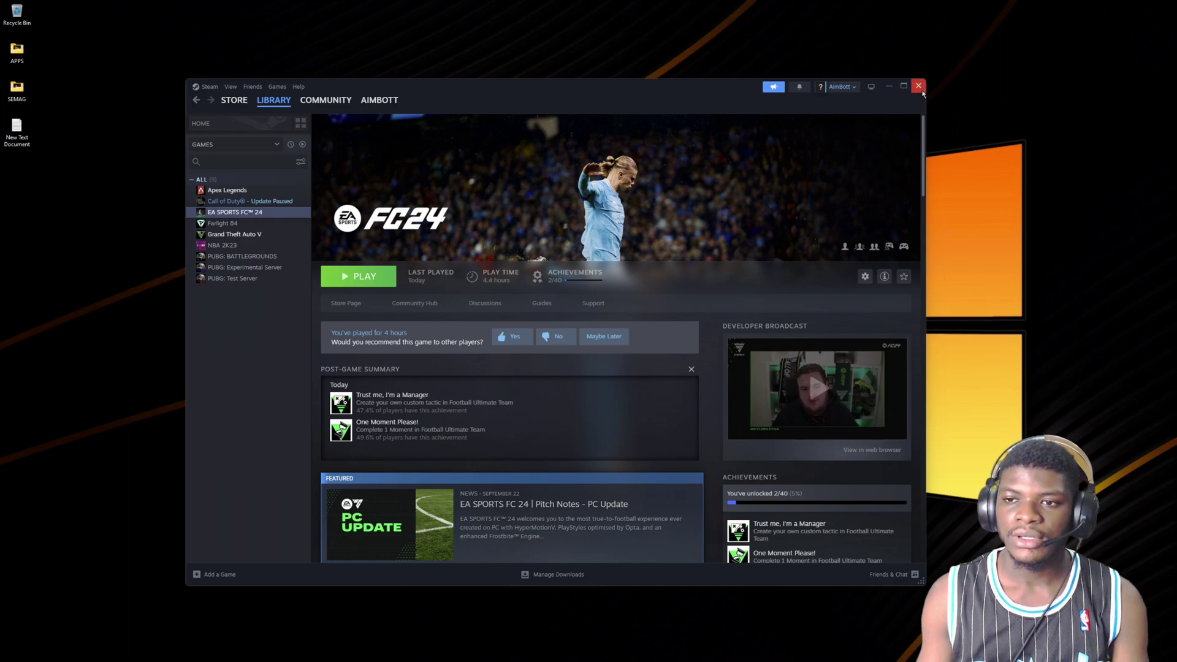
{"action": "right_click", "coordinate": [1066, 157]}
{"action": "left_click", "coordinate": [980, 195]}
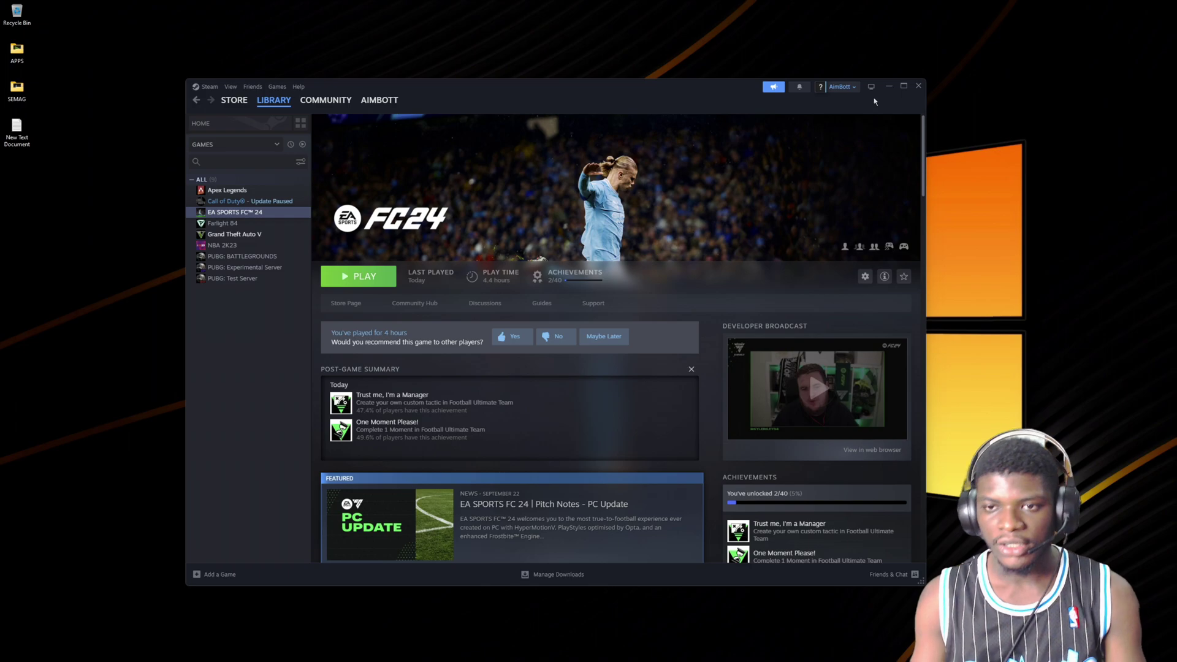
- Minimize Steam, briefly check Display settings, then choose Show more options on the desktop menu
{"action": "left_click", "coordinate": [890, 86]}
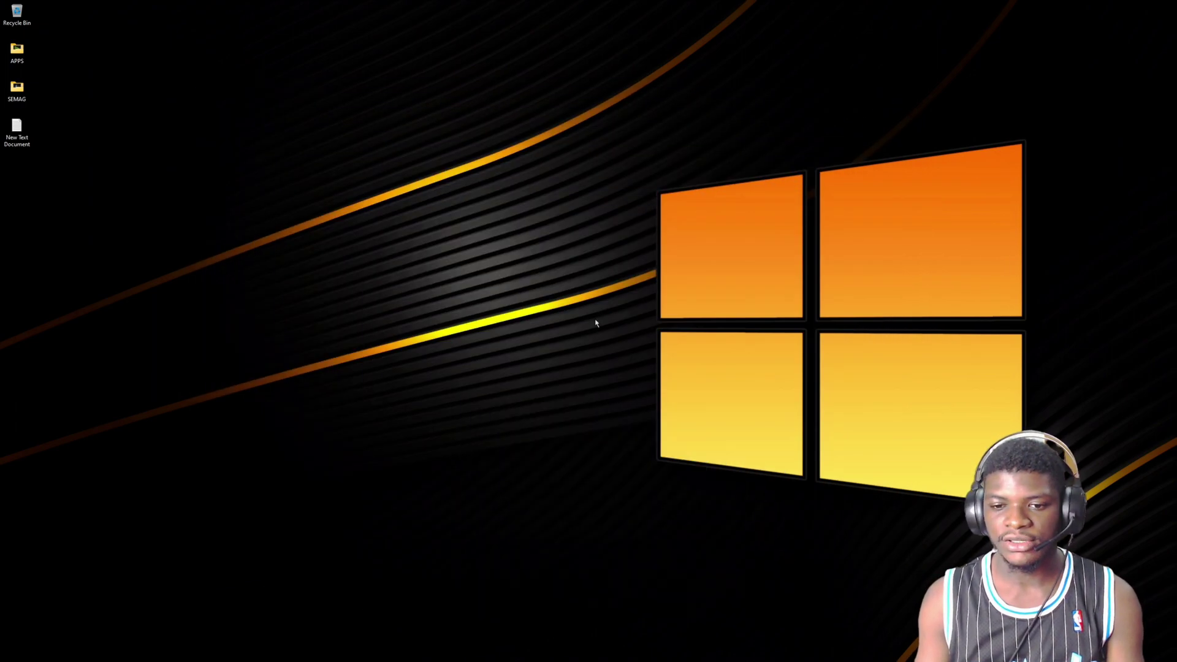
{"action": "right_click", "coordinate": [596, 321]}
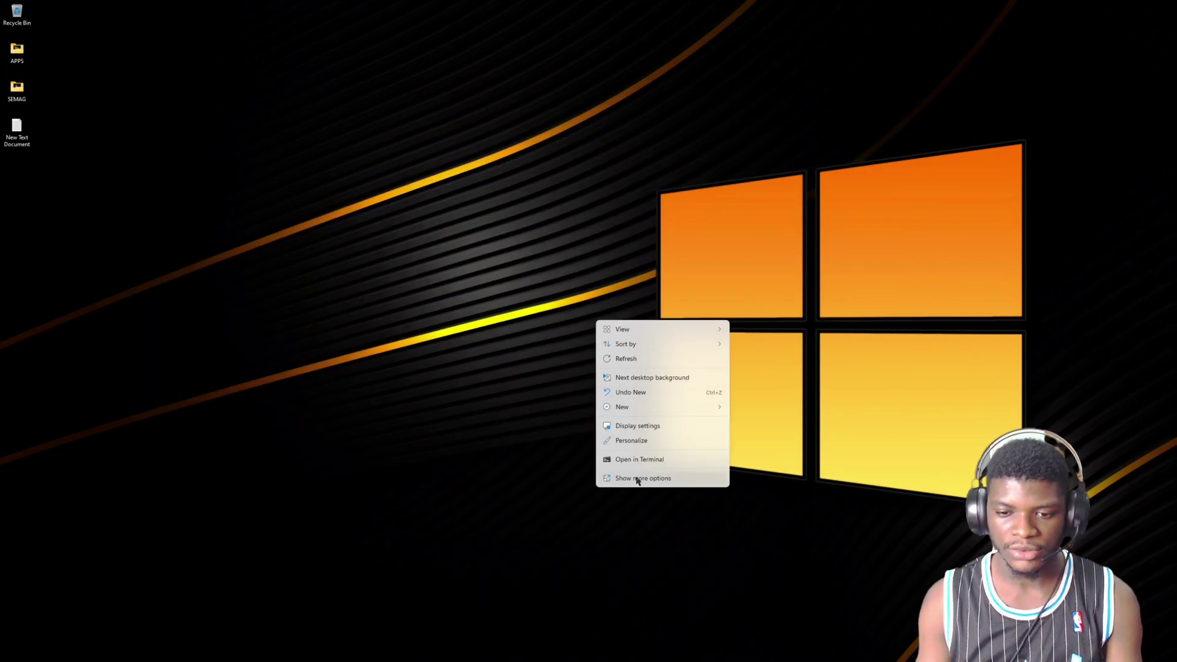
{"action": "left_click", "coordinate": [638, 427]}
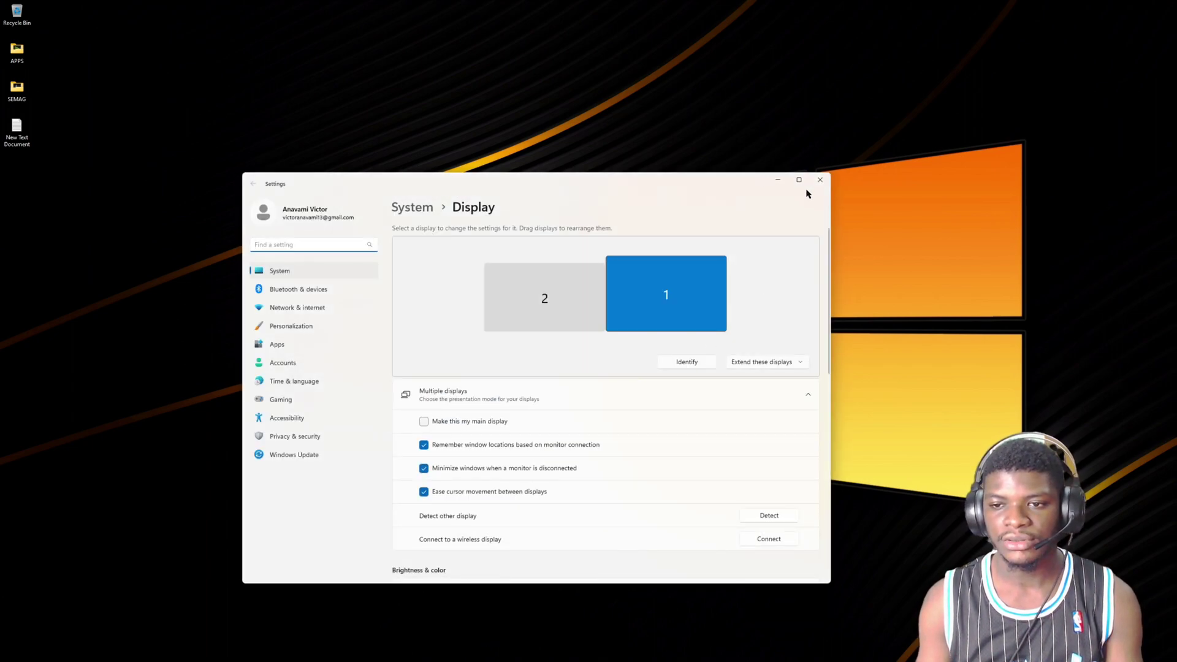
{"action": "left_click", "coordinate": [820, 180]}
{"action": "right_click", "coordinate": [737, 210]}
{"action": "left_click", "coordinate": [782, 363]}
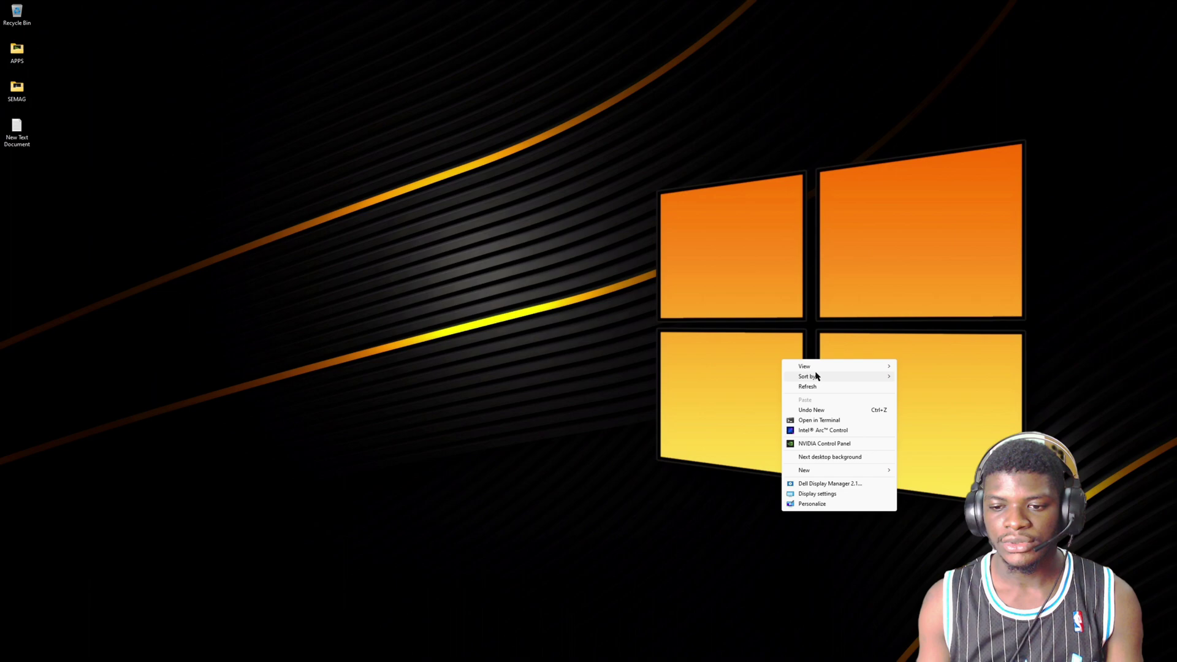
- Launch NVIDIA Control Panel maximized, on the Program Settings tab of Manage 3D Settings
{"action": "left_click", "coordinate": [868, 326]}
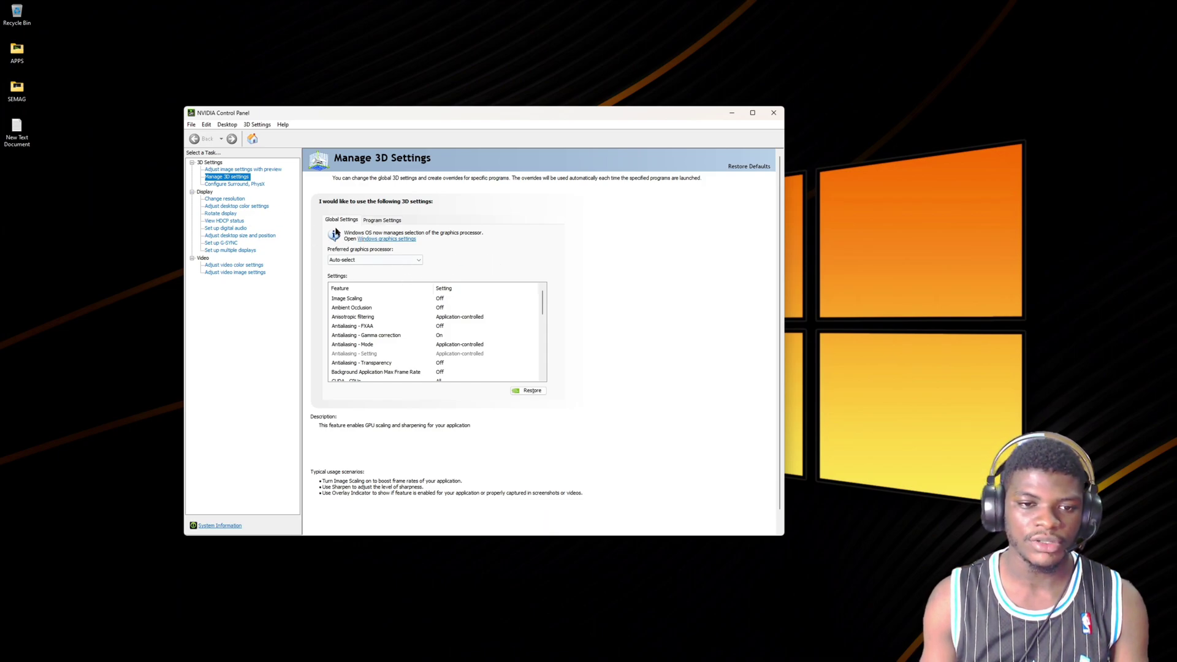
{"action": "left_click", "coordinate": [753, 114]}
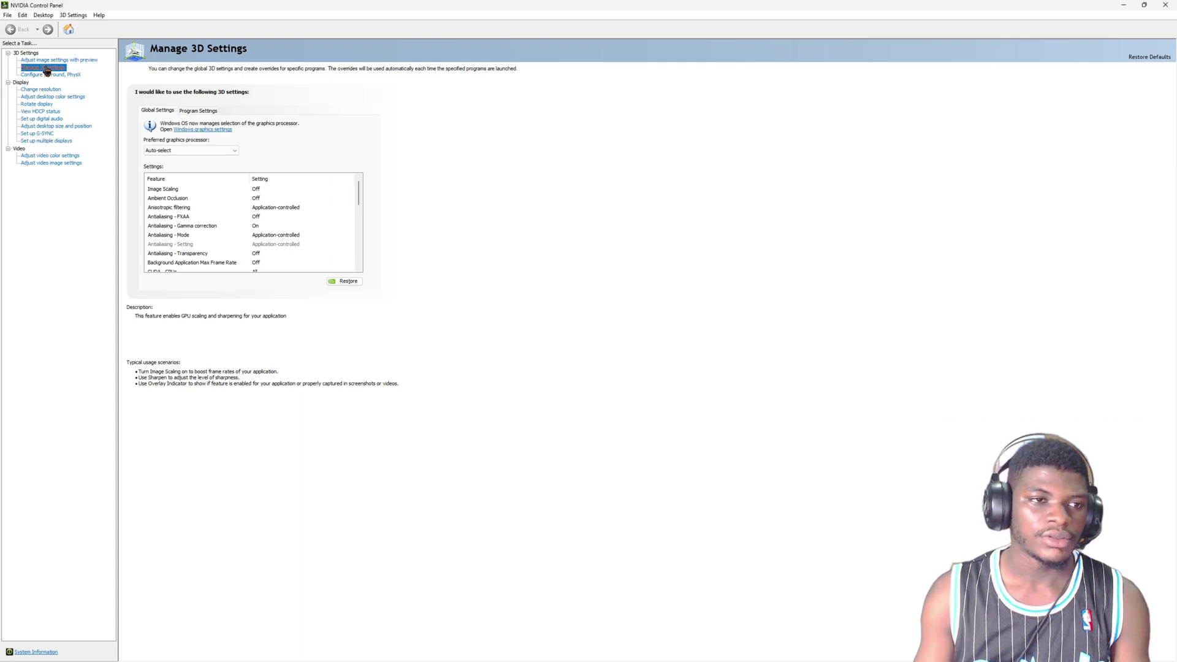
{"action": "left_click", "coordinate": [193, 113]}
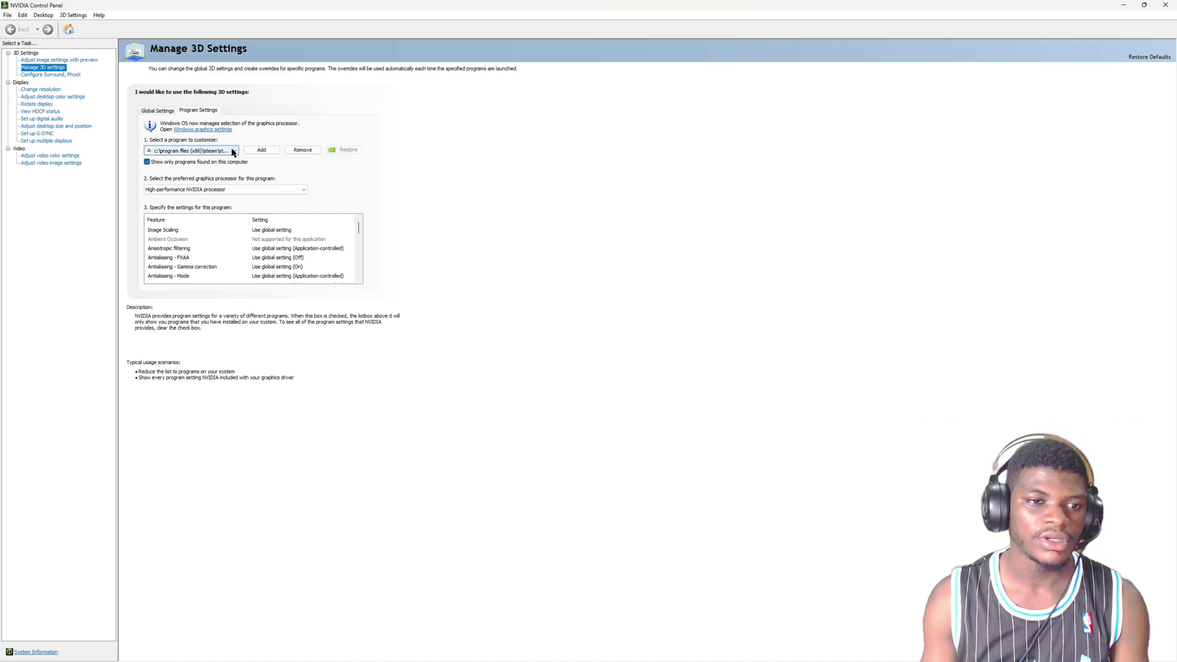
{"action": "left_click", "coordinate": [233, 151]}
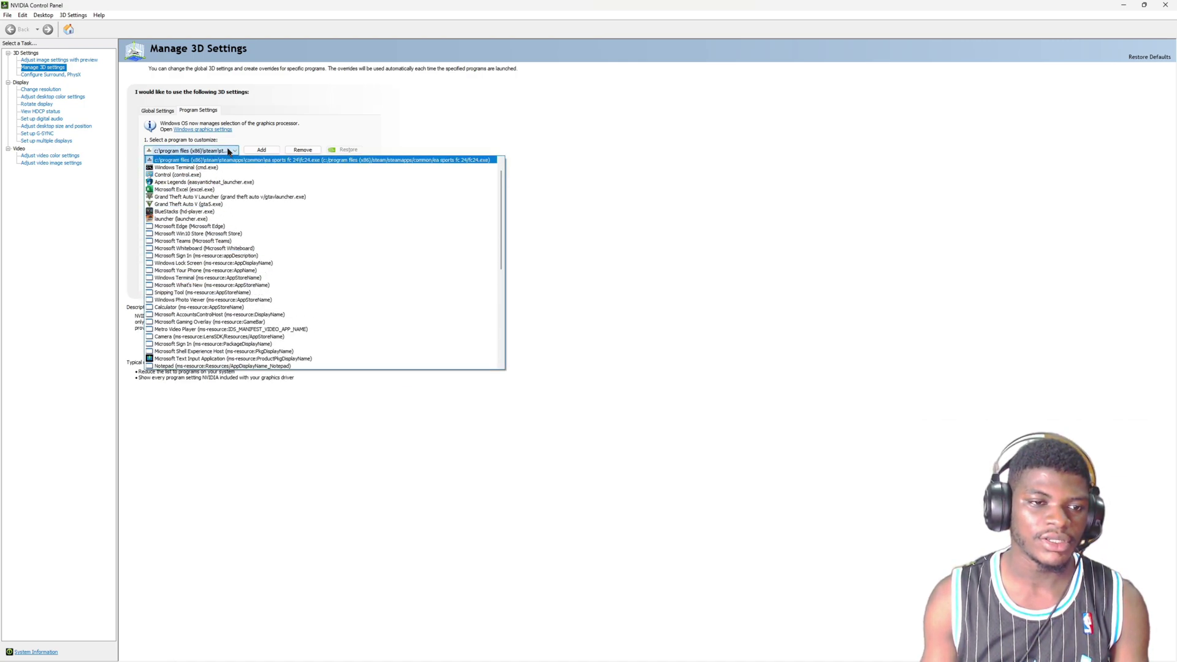
{"action": "scroll", "coordinate": [211, 231], "scroll_direction": "up", "scroll_amount": 1}
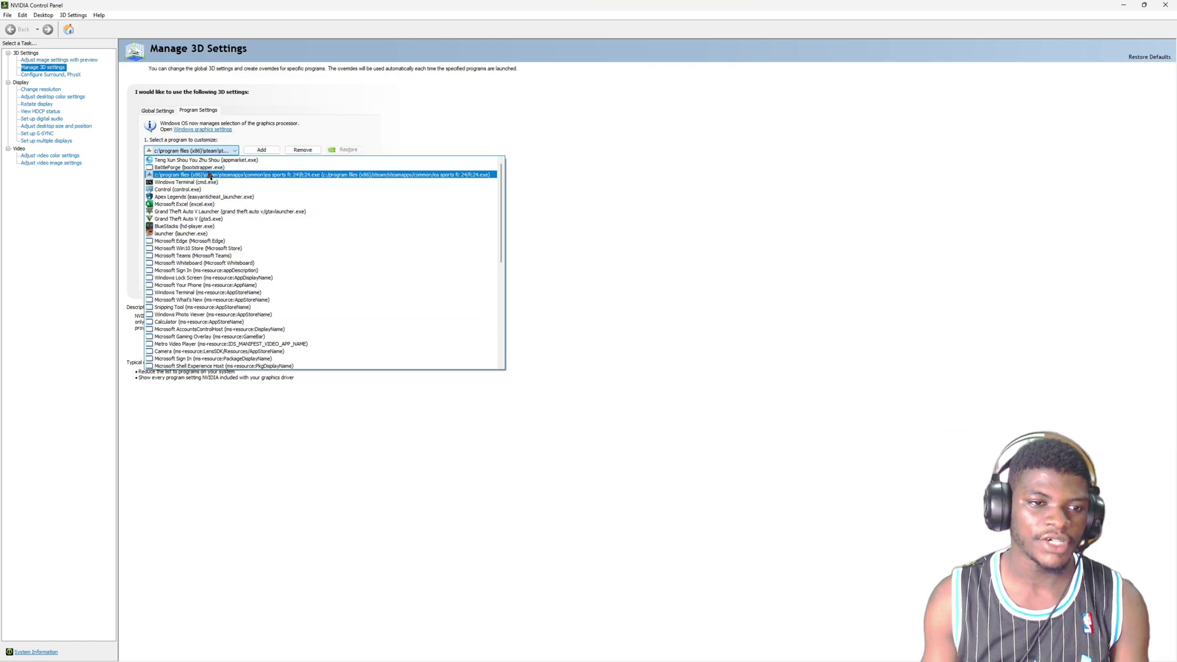
{"action": "left_click", "coordinate": [237, 151]}
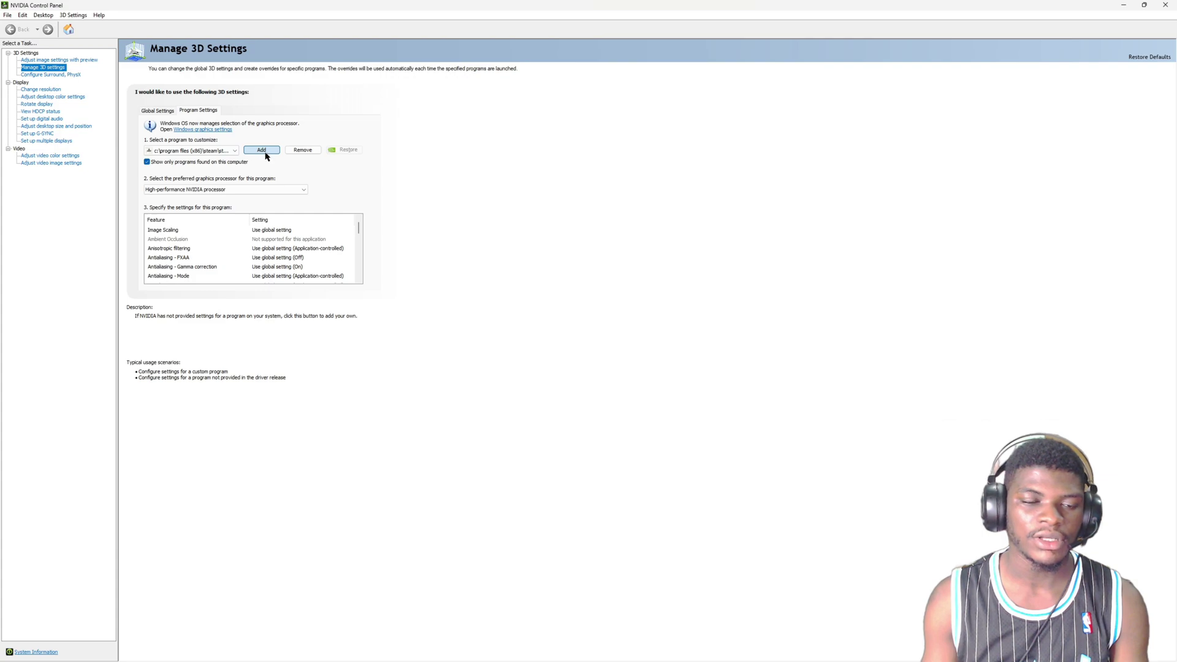
- Start adding a program and browse to C:\Program Files (x86)
{"action": "left_click", "coordinate": [265, 155]}
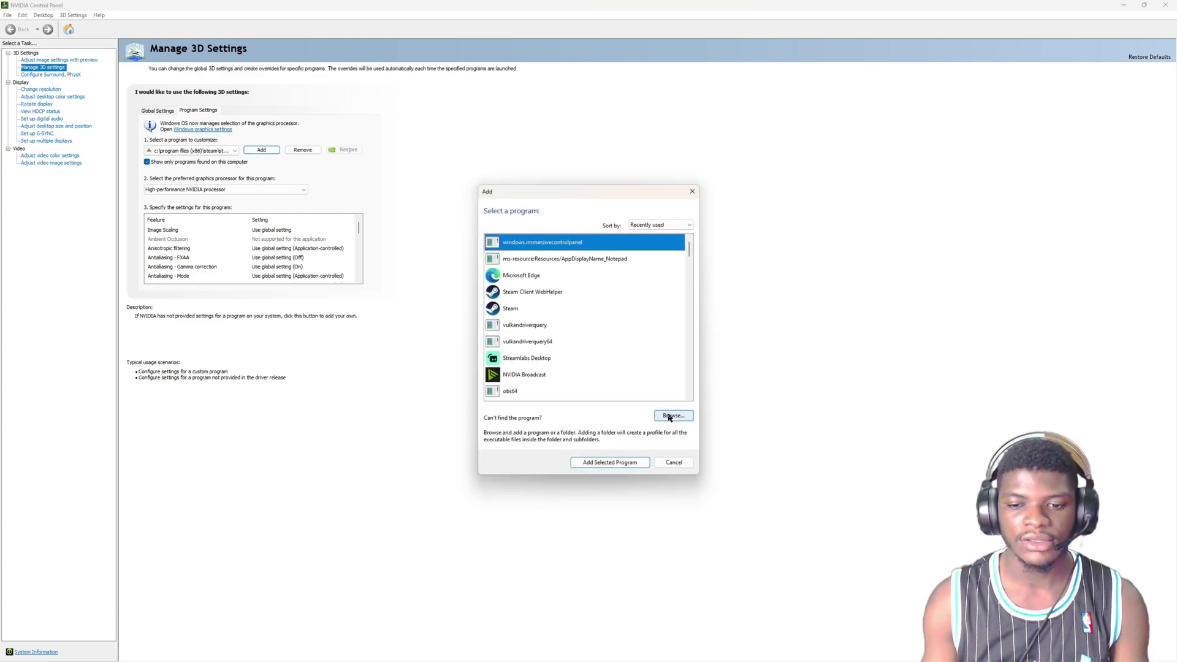
{"action": "scroll", "coordinate": [557, 257], "scroll_direction": "down", "scroll_amount": 5}
{"action": "left_click", "coordinate": [671, 418]}
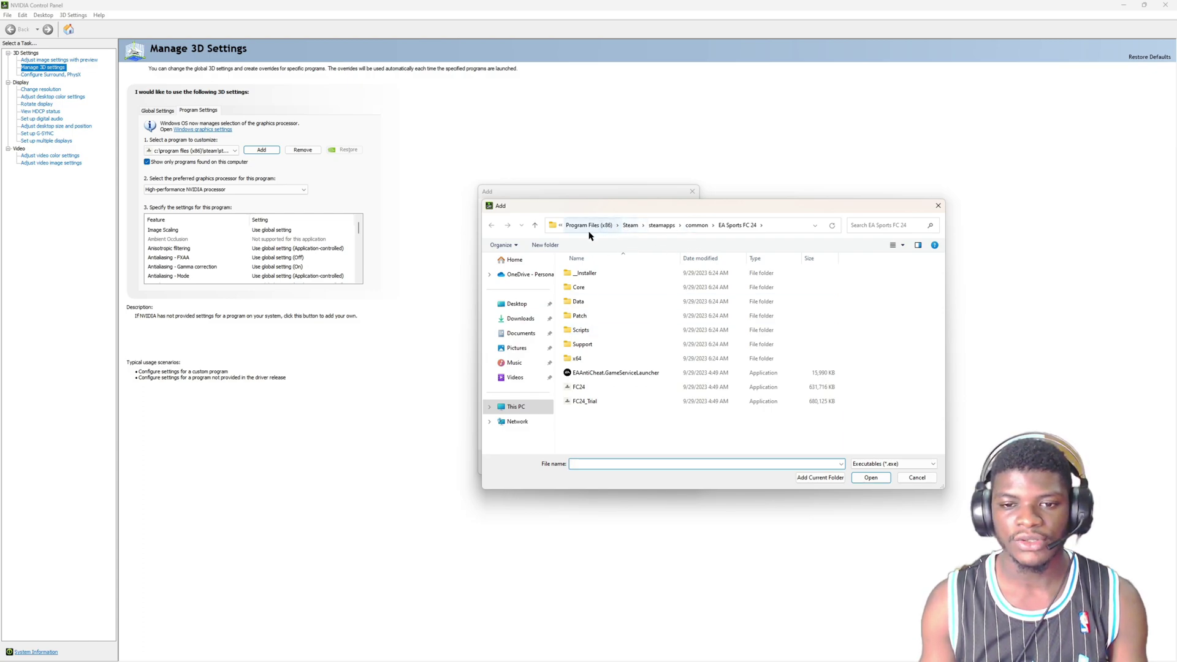
{"action": "left_click", "coordinate": [579, 228]}
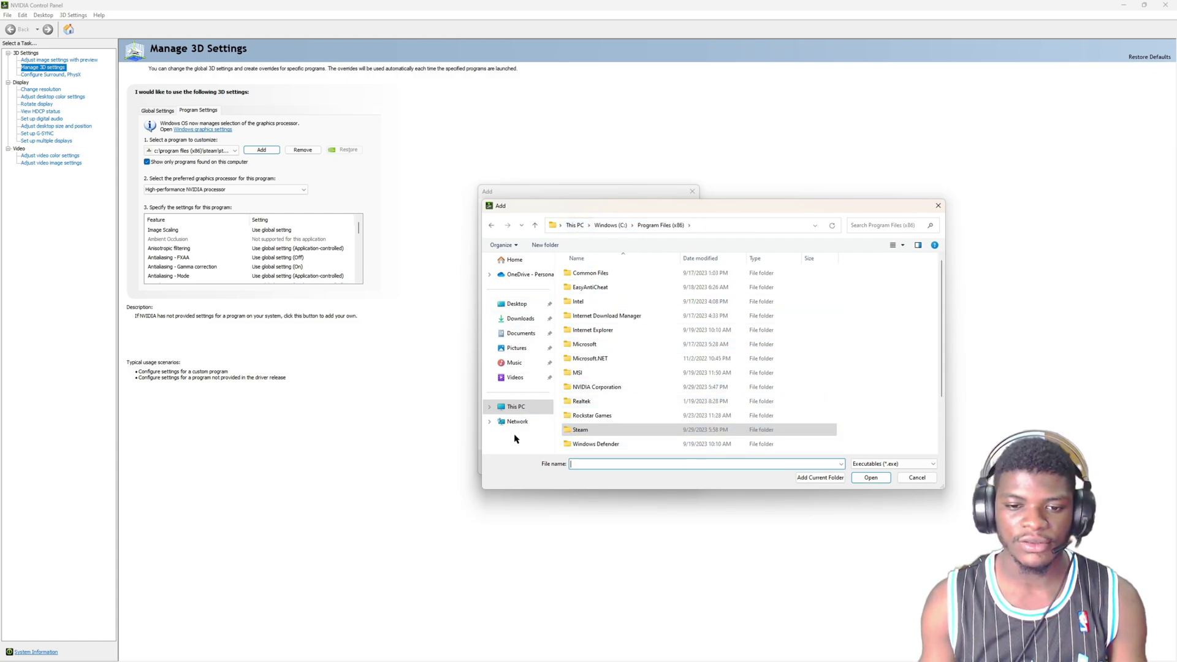
{"action": "left_click", "coordinate": [516, 409]}
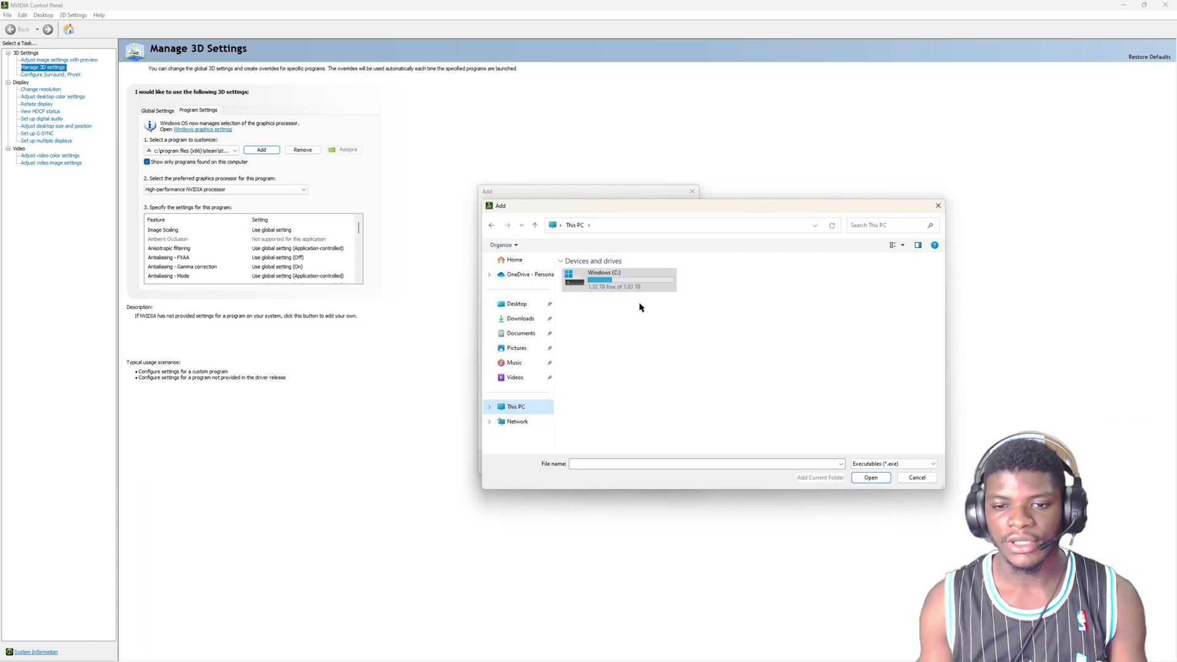
{"action": "double_click", "coordinate": [623, 281]}
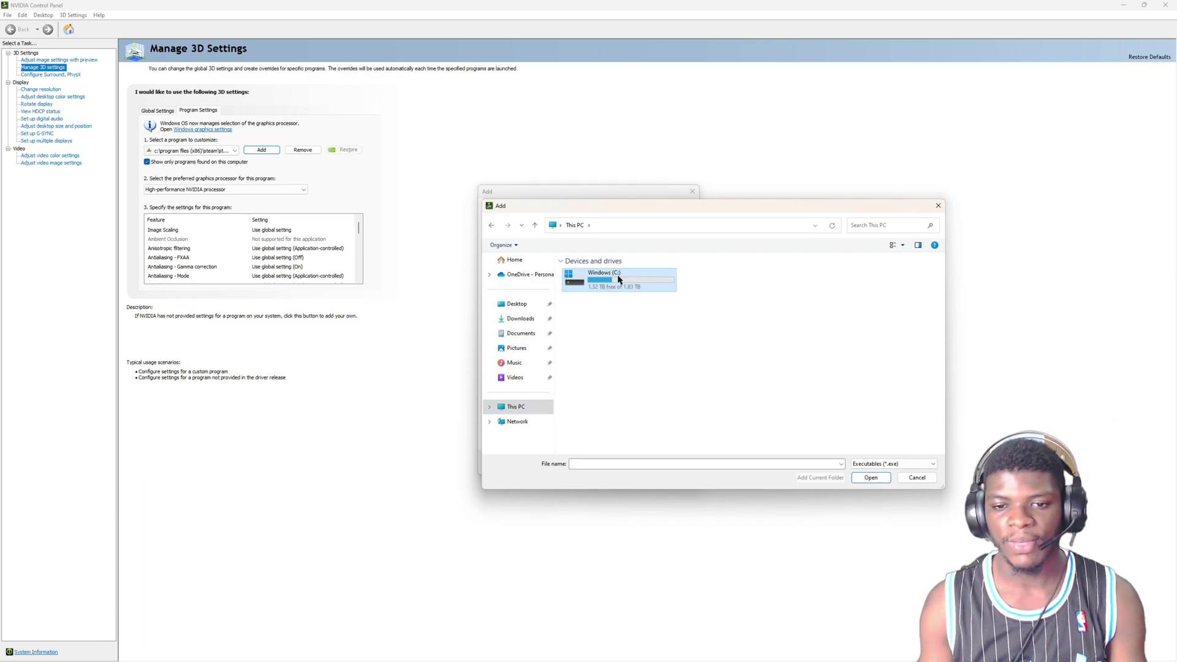
{"action": "double_click", "coordinate": [604, 361]}
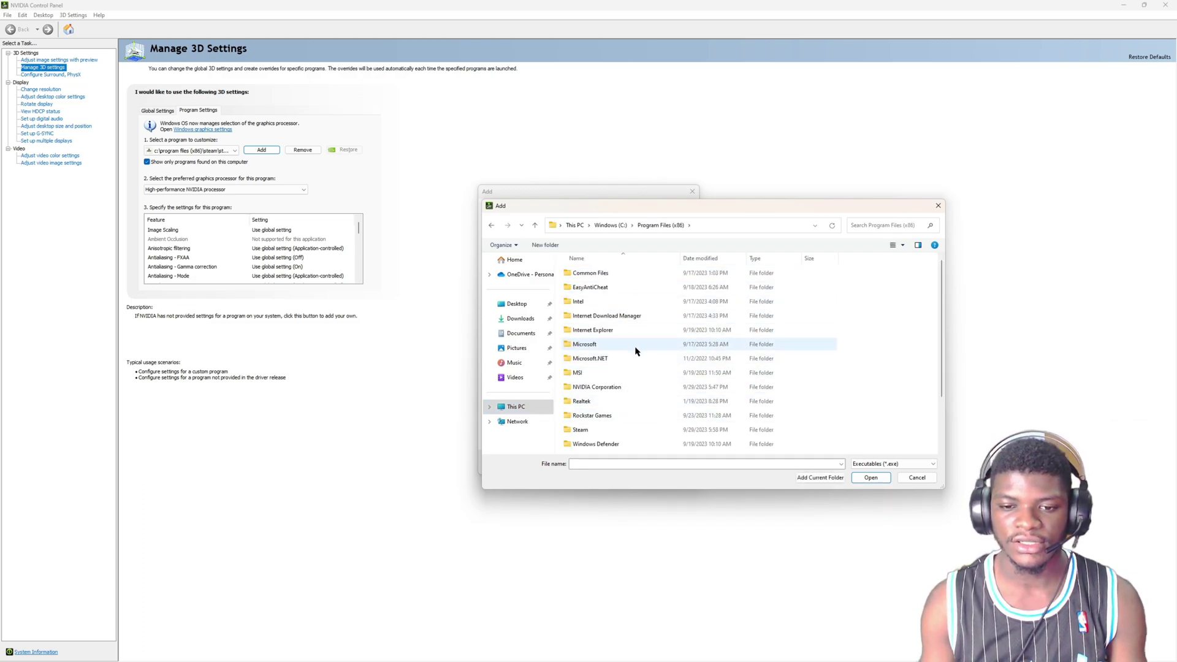
{"action": "scroll", "coordinate": [608, 372], "scroll_direction": "down", "scroll_amount": 2}
- Select FC24 in Steam\steamapps\common\EA Sports FC 24 and add it as the program
{"action": "double_click", "coordinate": [581, 363]}
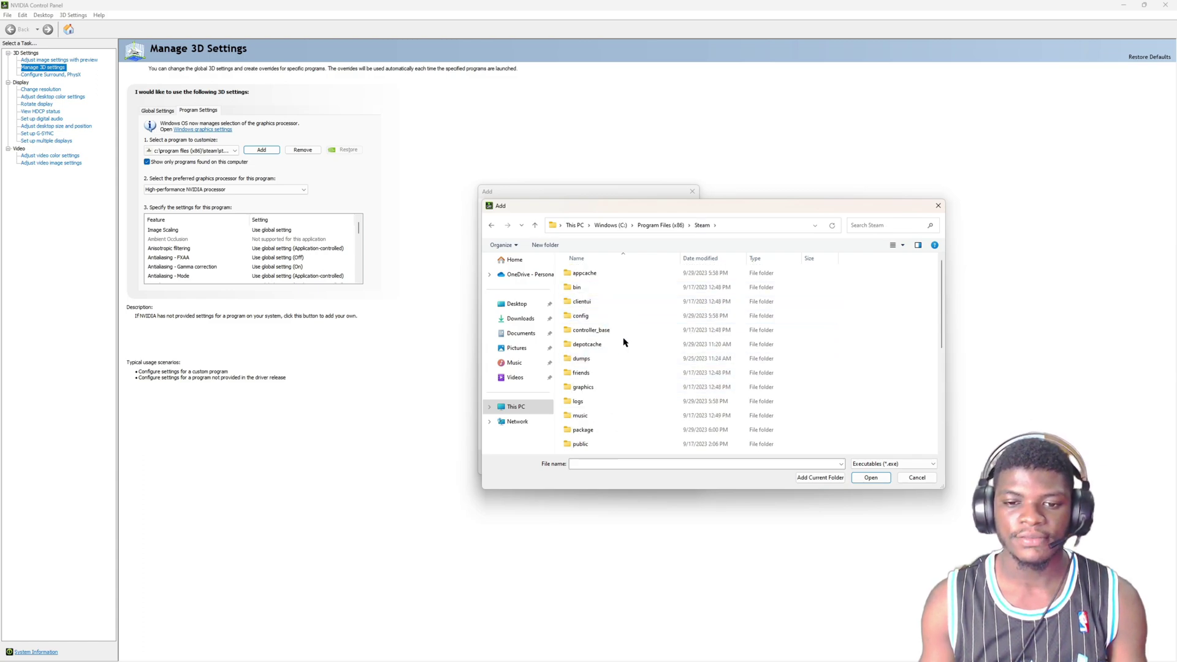
{"action": "scroll", "coordinate": [599, 388], "scroll_direction": "down", "scroll_amount": 4}
{"action": "double_click", "coordinate": [591, 333]}
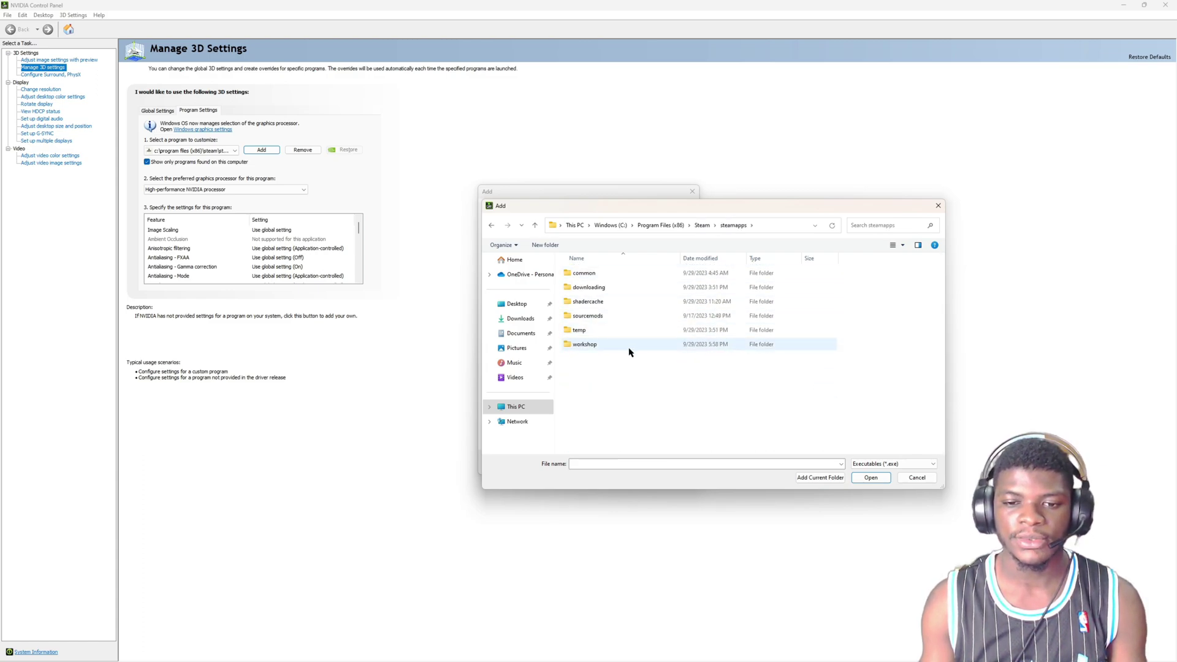
{"action": "double_click", "coordinate": [585, 277]}
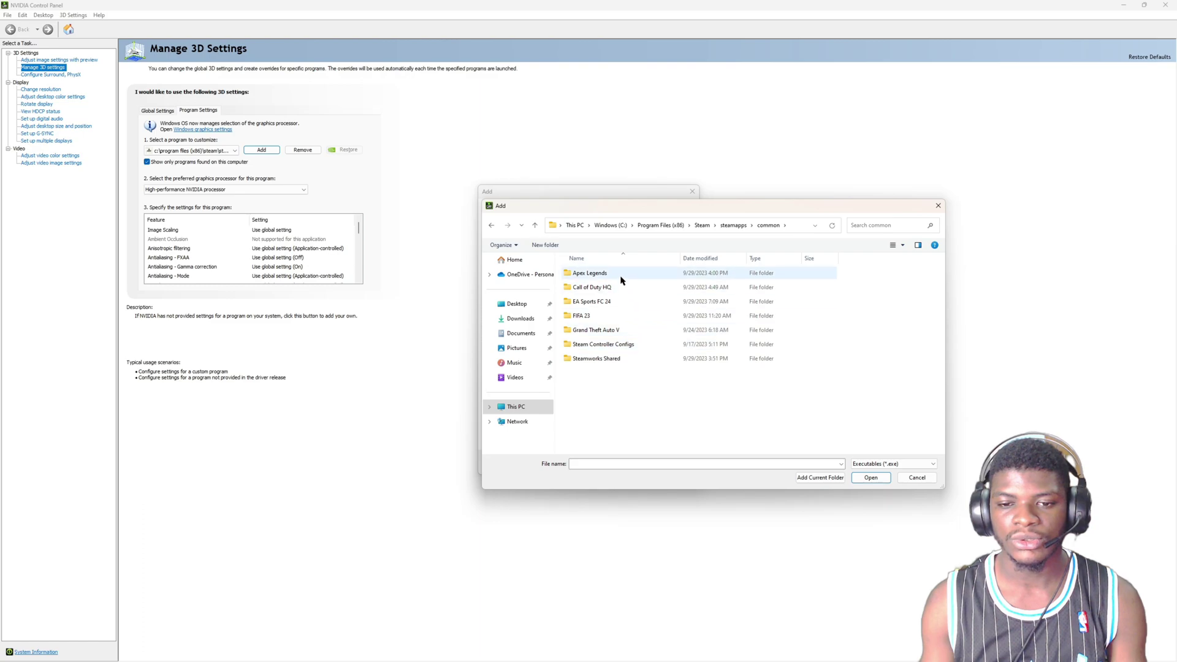
{"action": "double_click", "coordinate": [591, 303]}
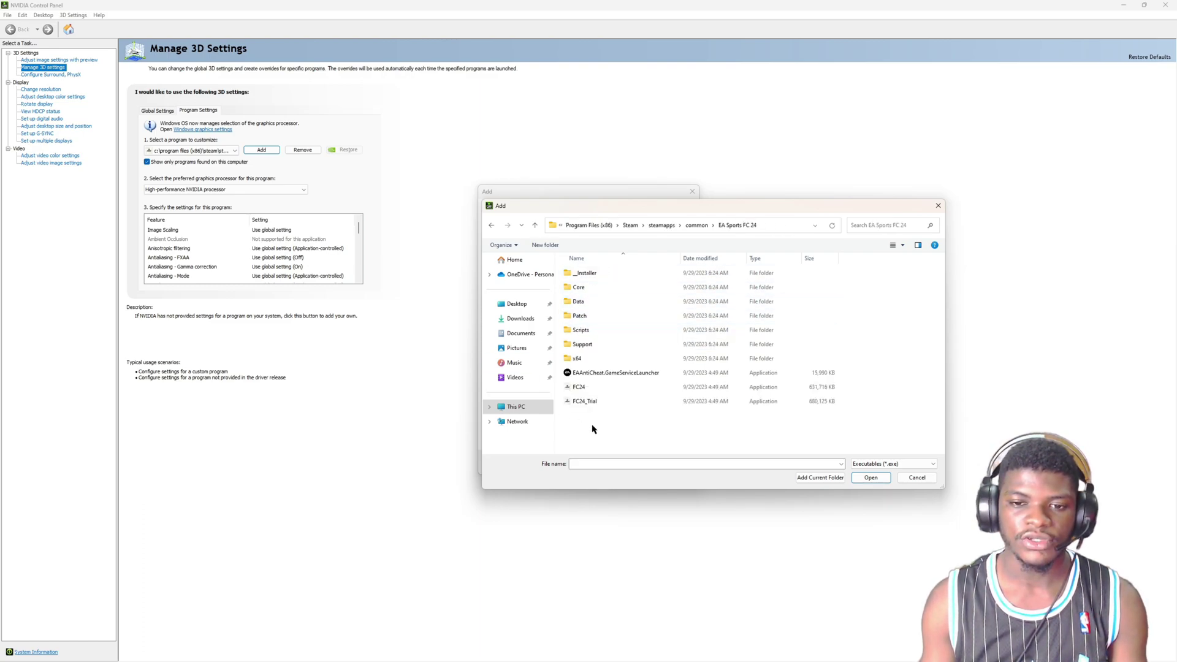
{"action": "left_click", "coordinate": [583, 392]}
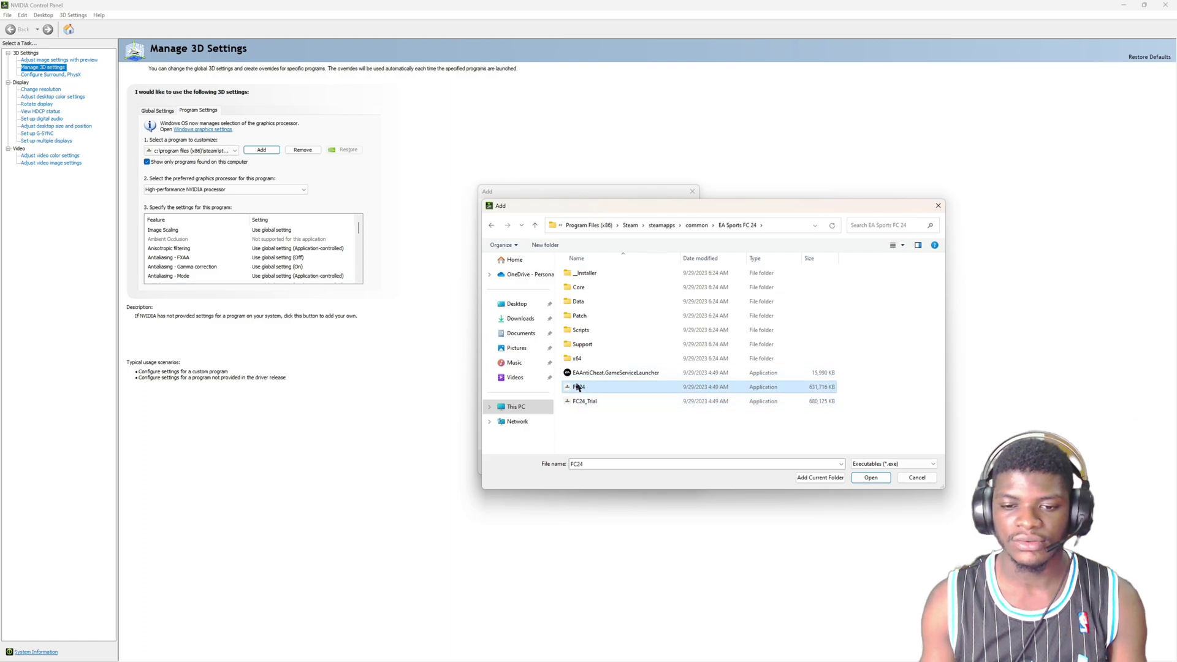
{"action": "left_click", "coordinate": [938, 205]}
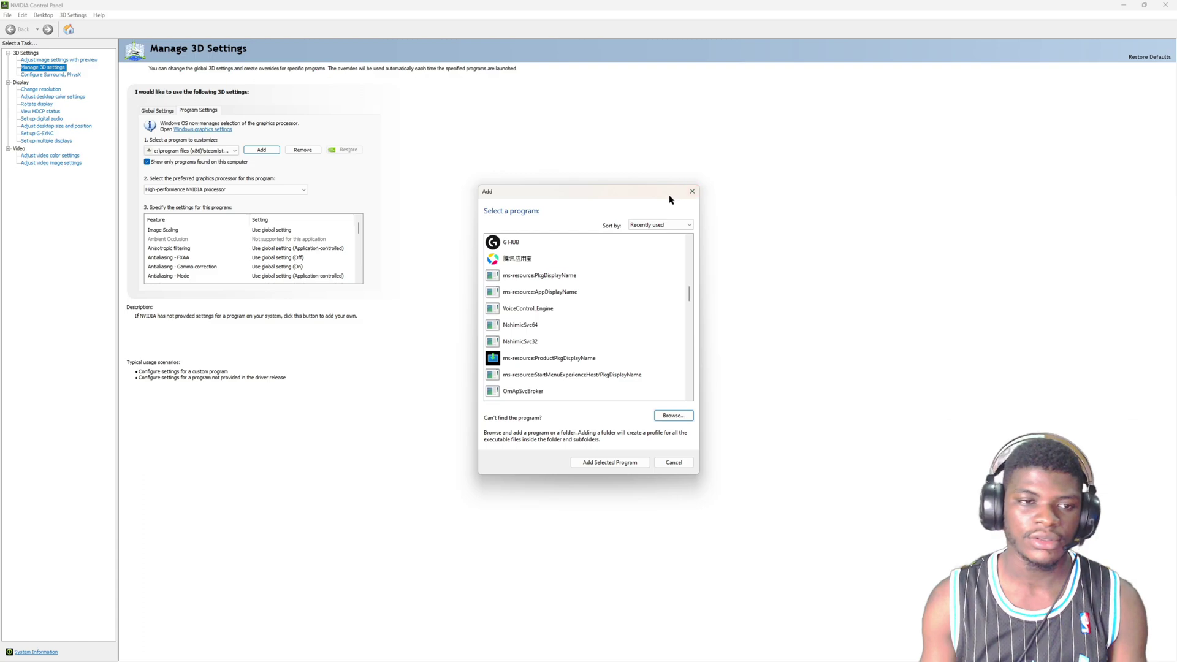
{"action": "left_click", "coordinate": [693, 191]}
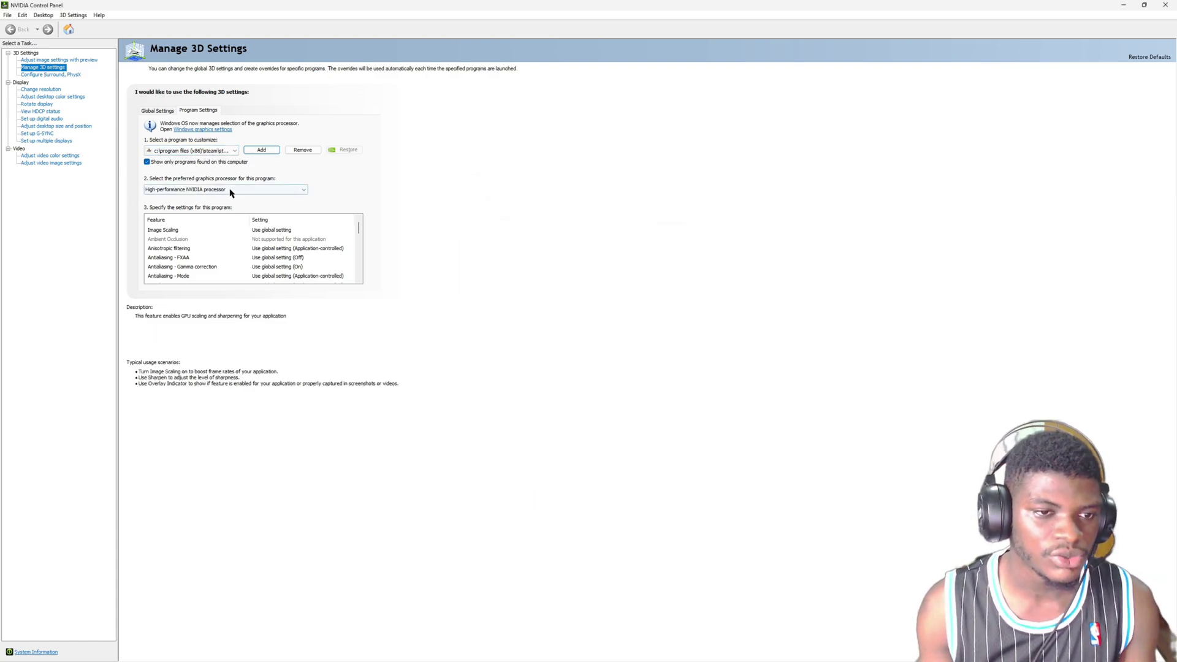
{"action": "left_click", "coordinate": [173, 193]}
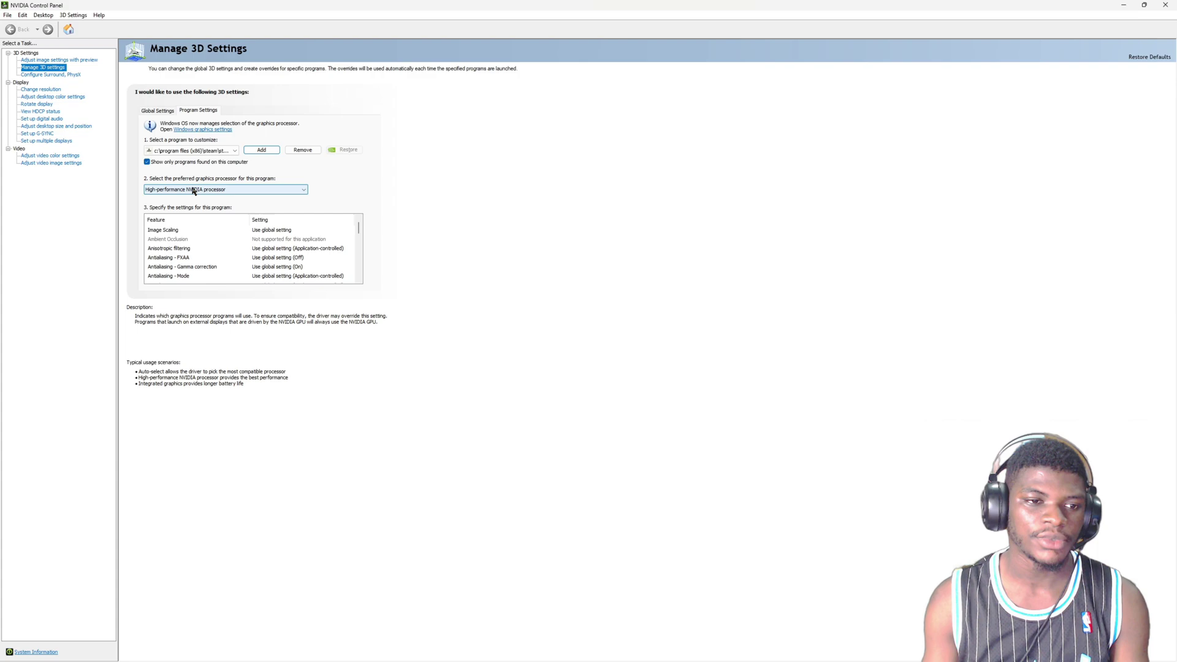
{"action": "left_click", "coordinate": [228, 188]}
{"action": "left_click", "coordinate": [202, 192]}
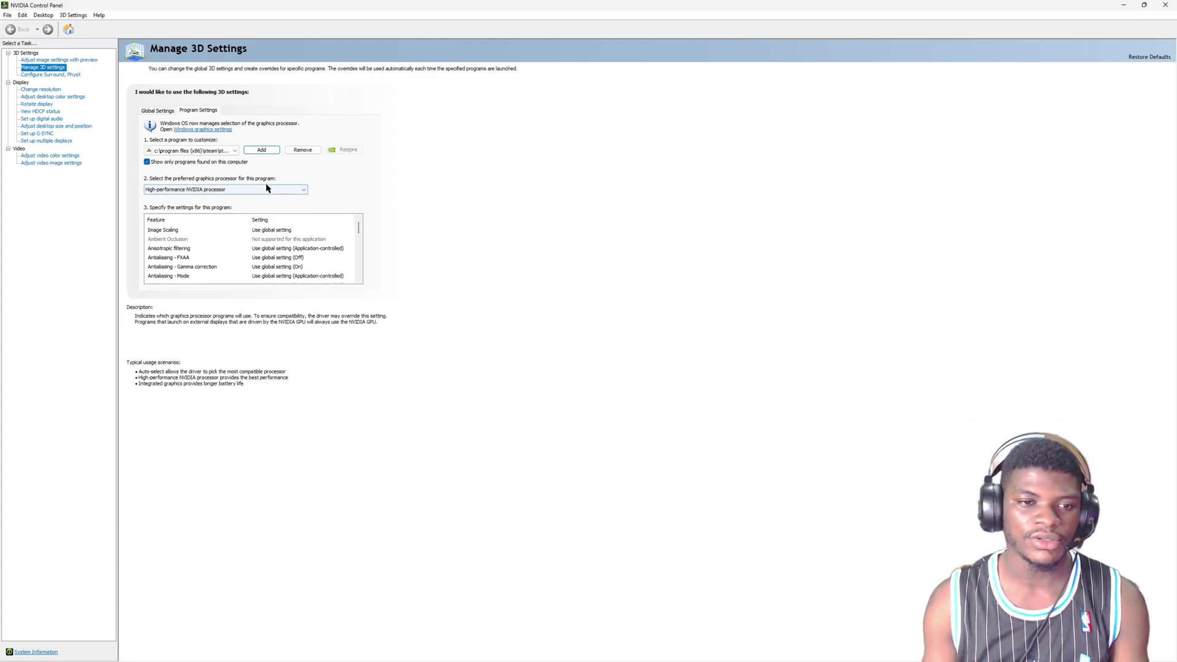
{"action": "left_click", "coordinate": [234, 189]}
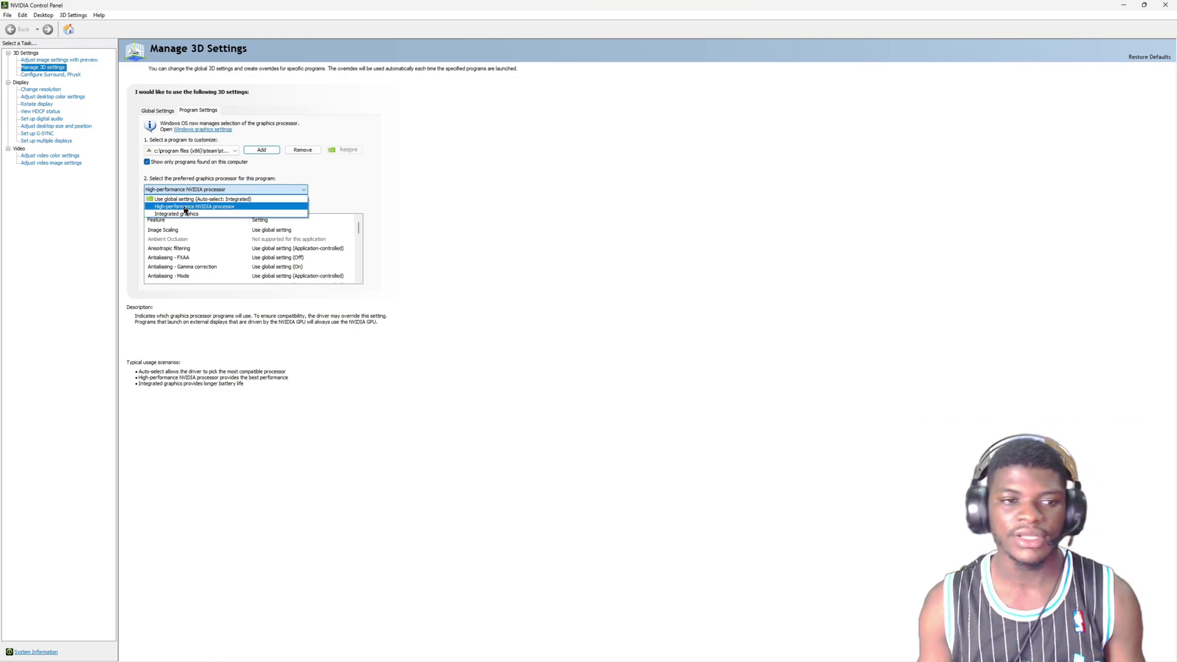
{"action": "left_click", "coordinate": [244, 206]}
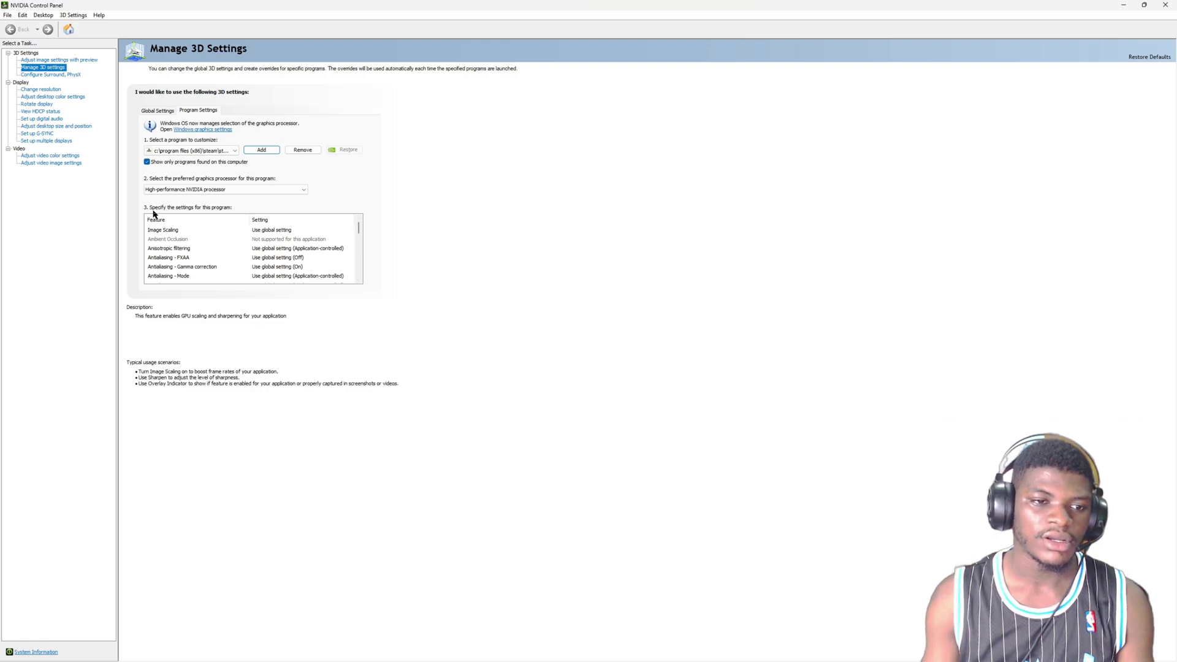
{"action": "mouse_move", "coordinate": [360, 232]}
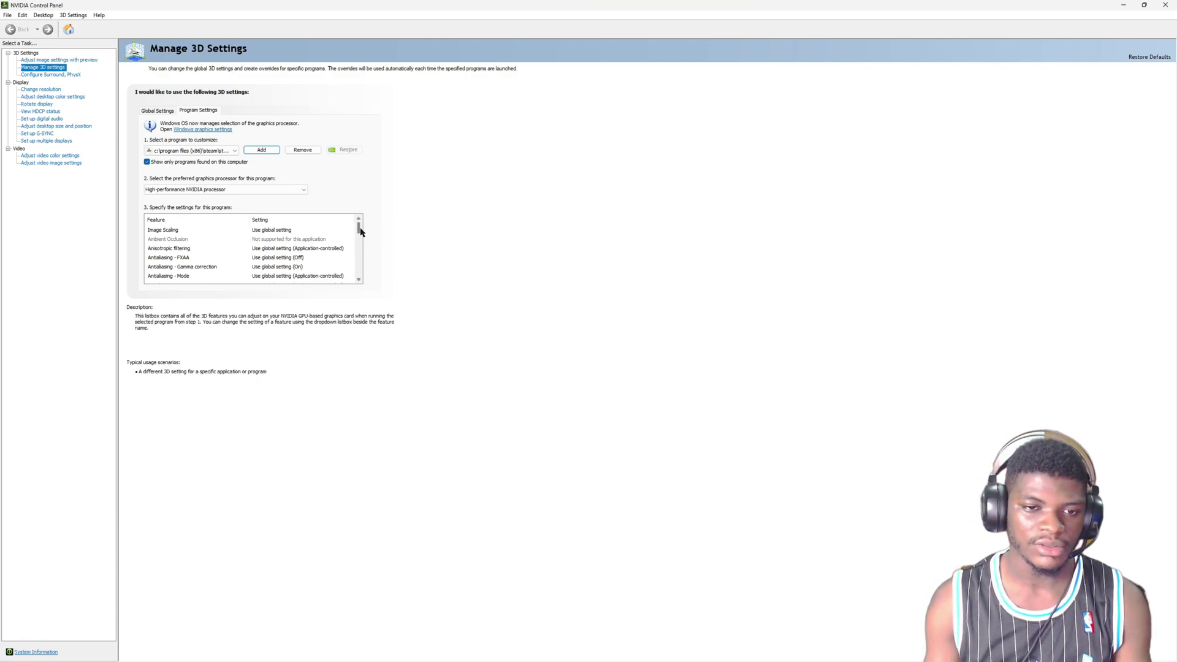
{"action": "scroll", "coordinate": [359, 233], "scroll_direction": "down", "scroll_amount": 1}
{"action": "scroll", "coordinate": [359, 233], "scroll_direction": "down", "scroll_amount": 1}
{"action": "scroll", "coordinate": [358, 234], "scroll_direction": "down", "scroll_amount": 1}
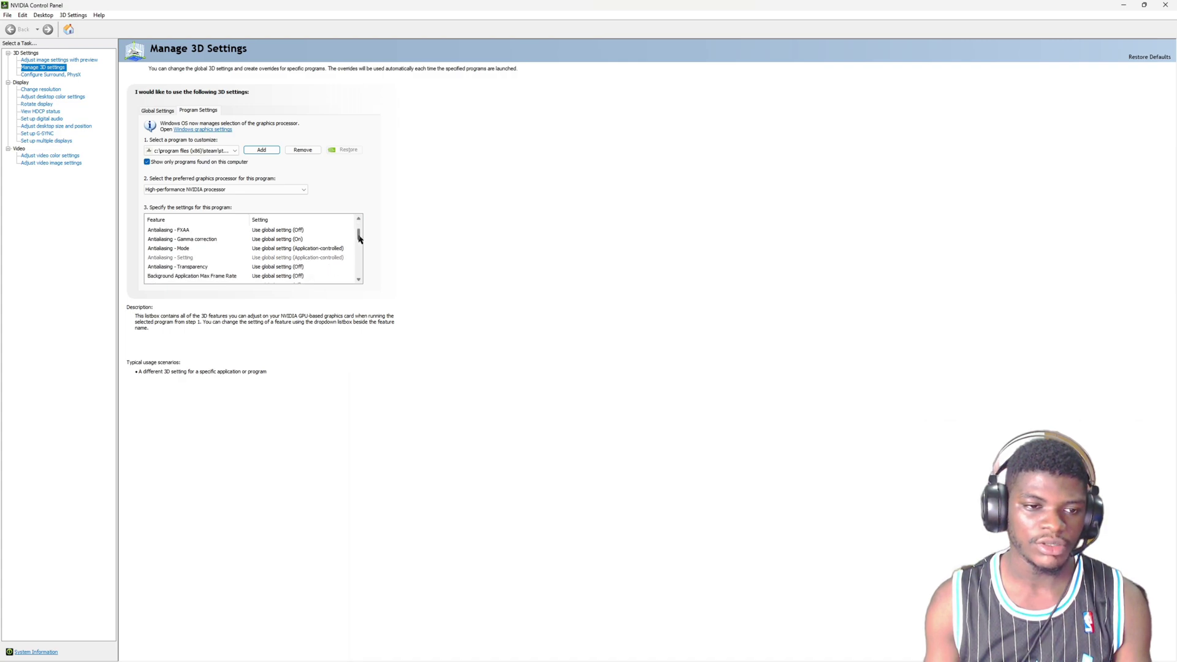
{"action": "scroll", "coordinate": [358, 237], "scroll_direction": "down", "scroll_amount": 1}
{"action": "left_click_drag", "start_coordinate": [359, 238], "coordinate": [359, 242]}
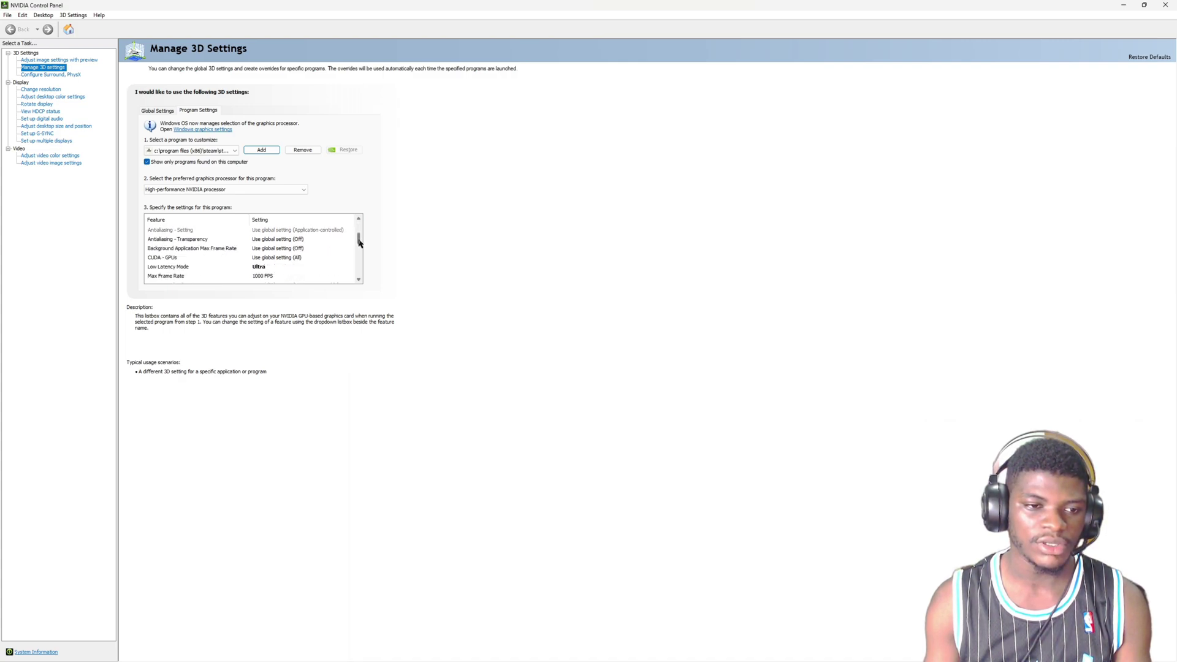
- Set FC24's Low Latency Mode to Ultra and bring up the Max Frame Rate setting
{"action": "left_click", "coordinate": [259, 269]}
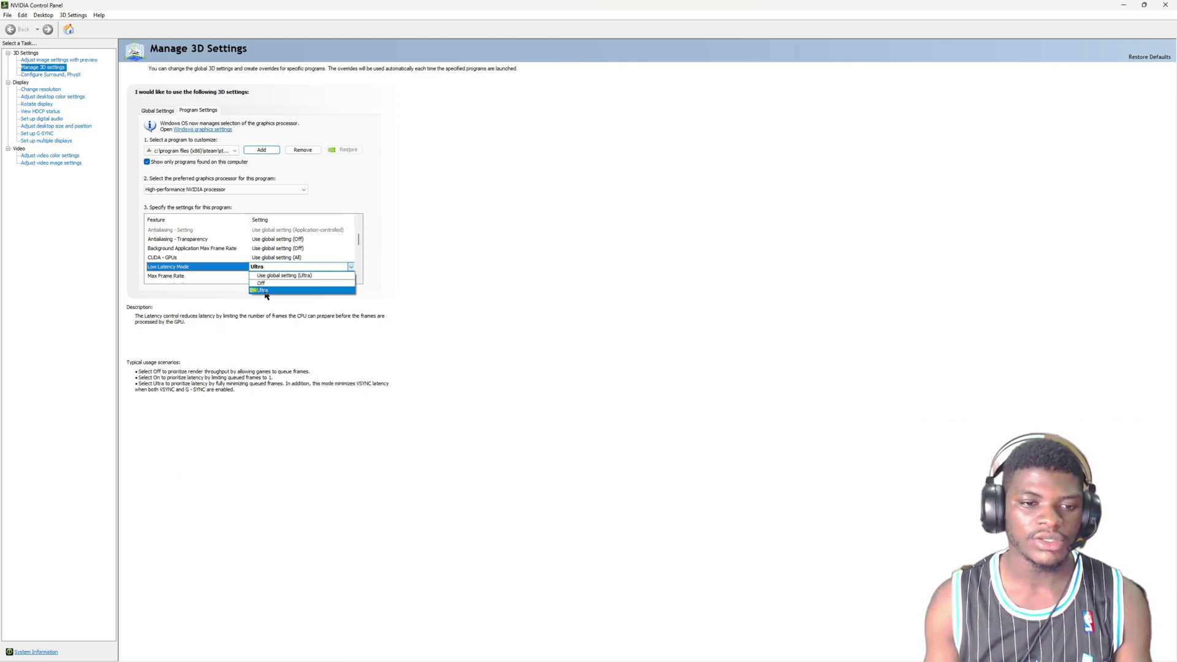
{"action": "left_click", "coordinate": [268, 291]}
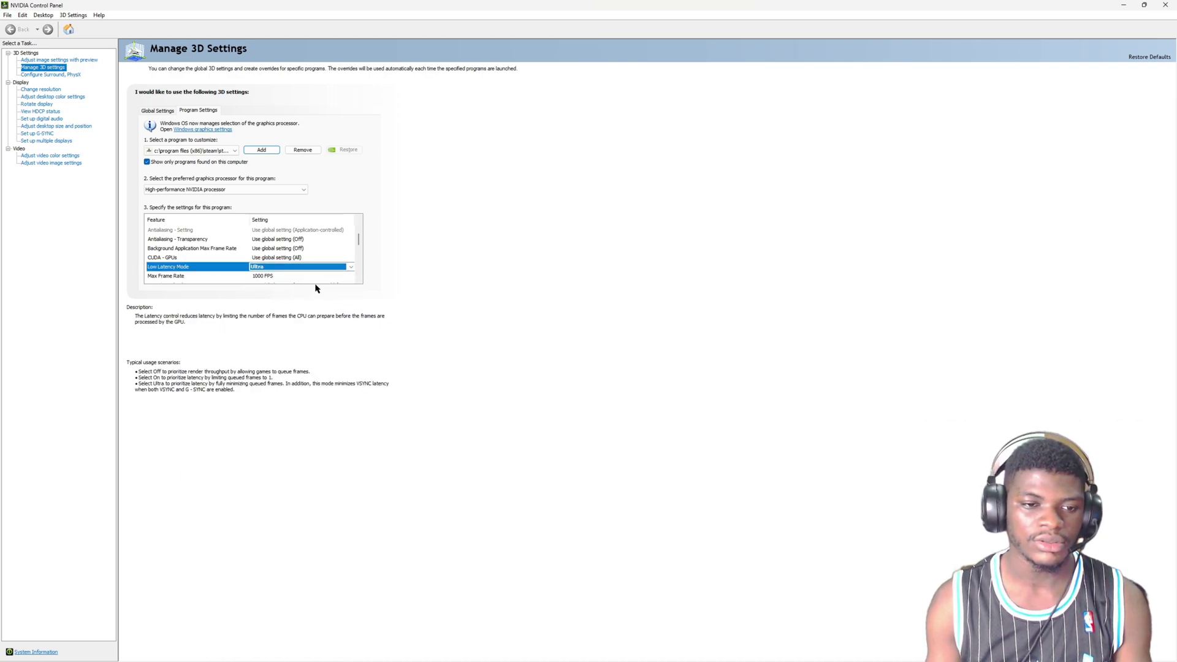
{"action": "left_click_drag", "start_coordinate": [360, 239], "coordinate": [360, 247]}
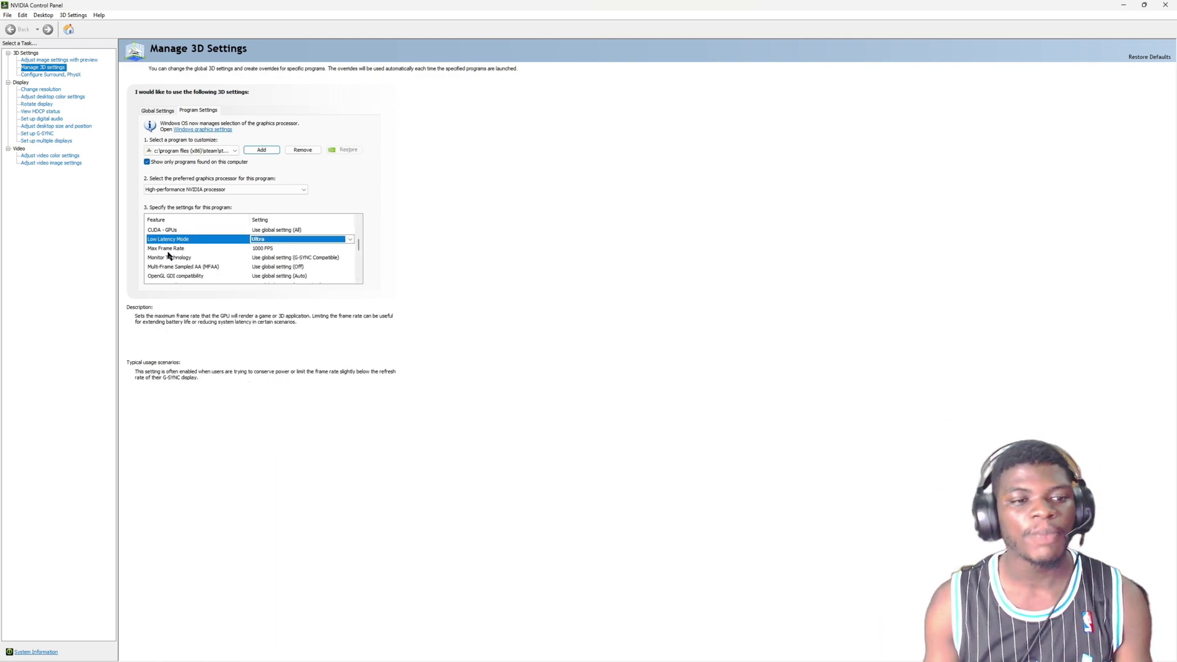
{"action": "left_click", "coordinate": [270, 248]}
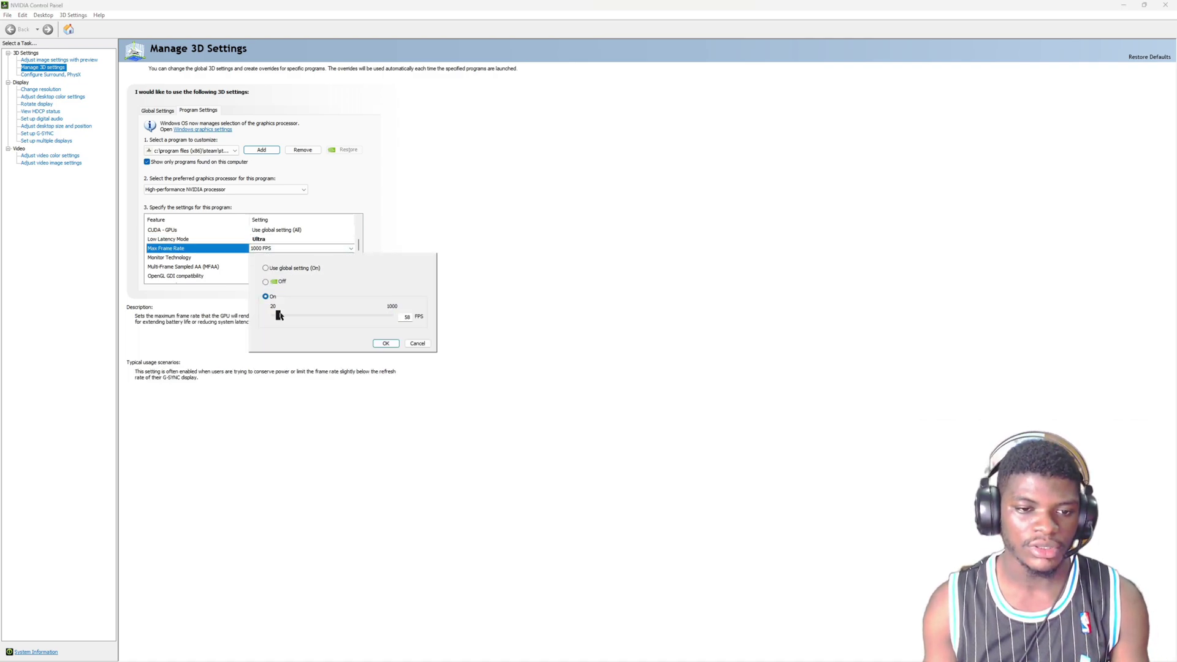
- Accept Max Frame Rate On at 1000 FPS with OK
{"action": "left_click", "coordinate": [391, 343]}
{"action": "left_click_drag", "start_coordinate": [359, 244], "coordinate": [359, 269]}
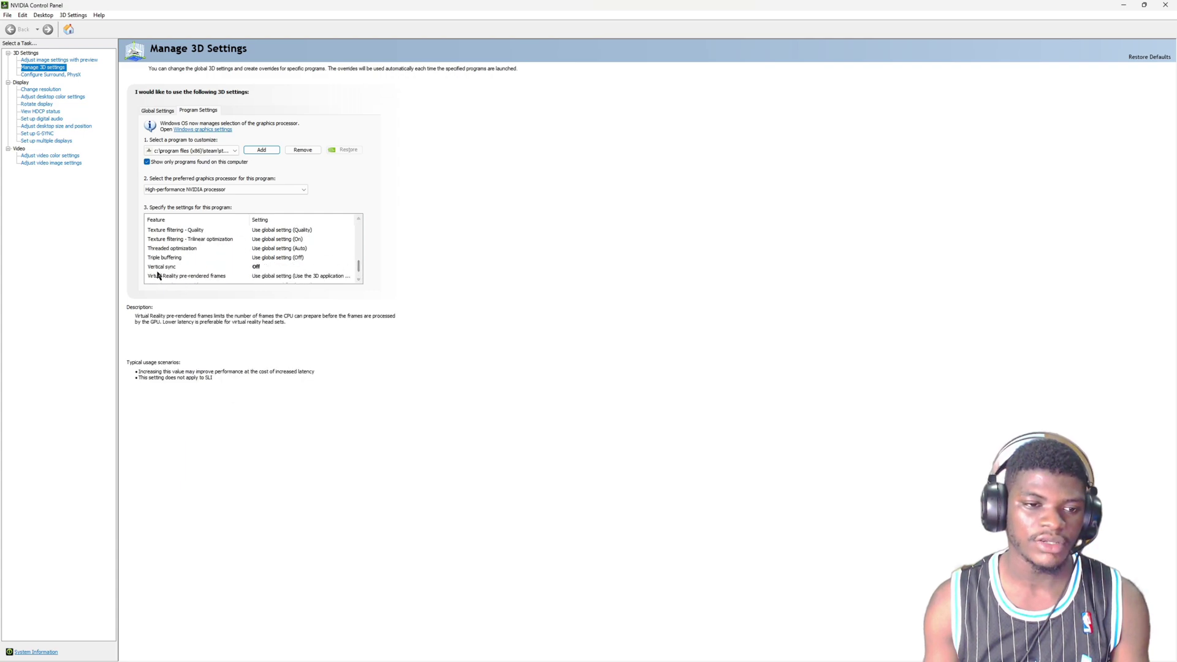
- Keep FC24's Vertical sync dropdown set to Off
{"action": "left_click", "coordinate": [257, 268]}
{"action": "left_click", "coordinate": [267, 295]}
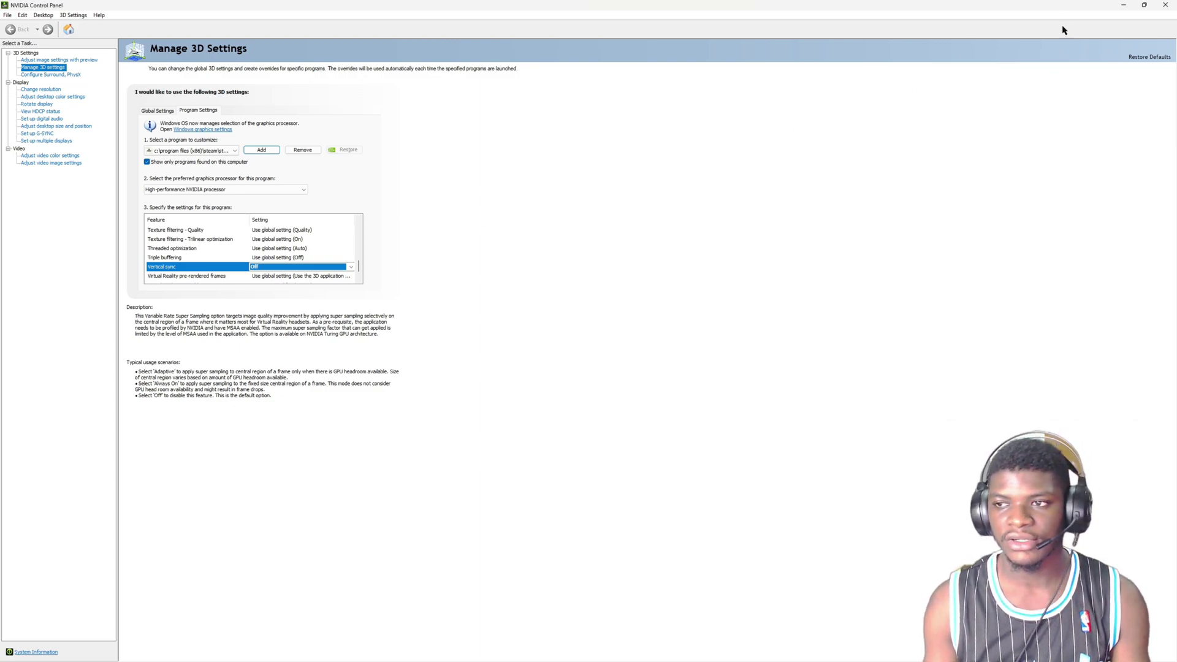
- Close NVIDIA Control Panel and choose Display settings from the desktop context menu
{"action": "left_click", "coordinate": [1165, 7]}
{"action": "right_click", "coordinate": [627, 228]}
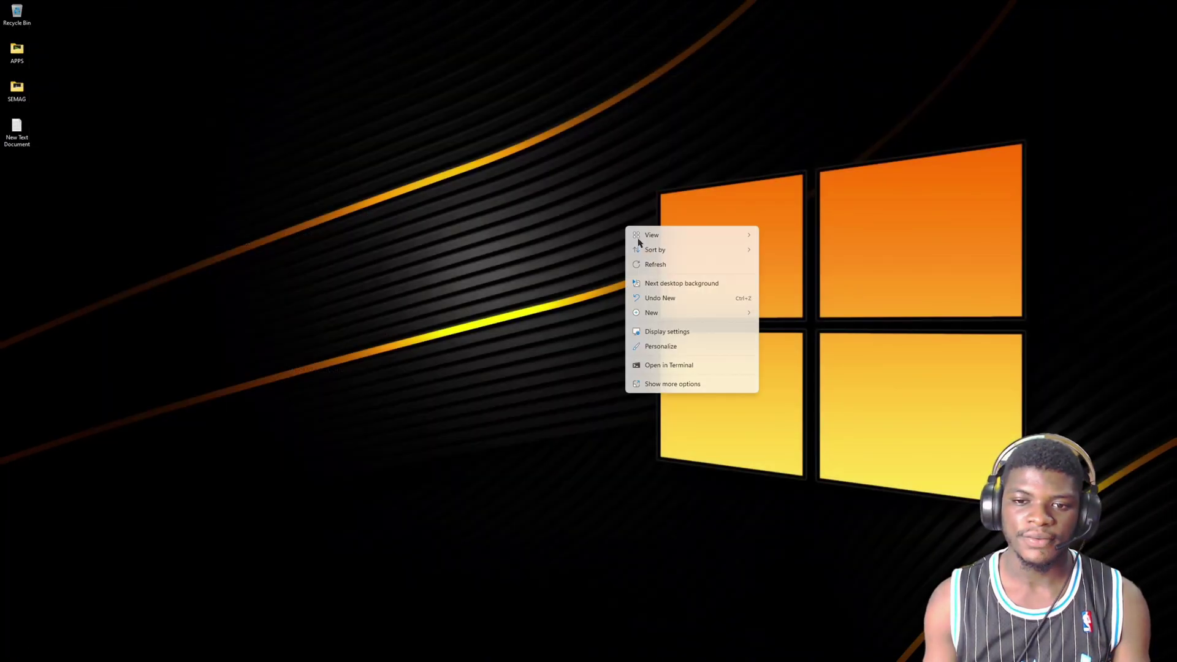
{"action": "right_click", "coordinate": [594, 235]}
{"action": "left_click", "coordinate": [614, 583]}
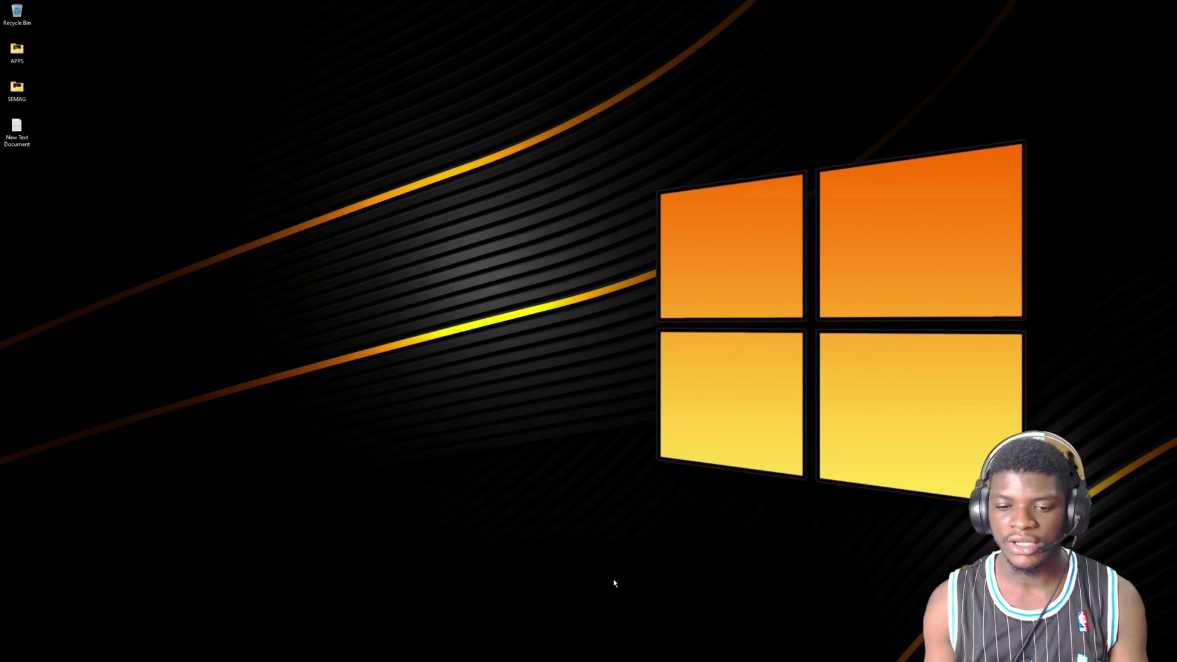
{"action": "right_click", "coordinate": [515, 375]}
{"action": "left_click", "coordinate": [559, 419]}
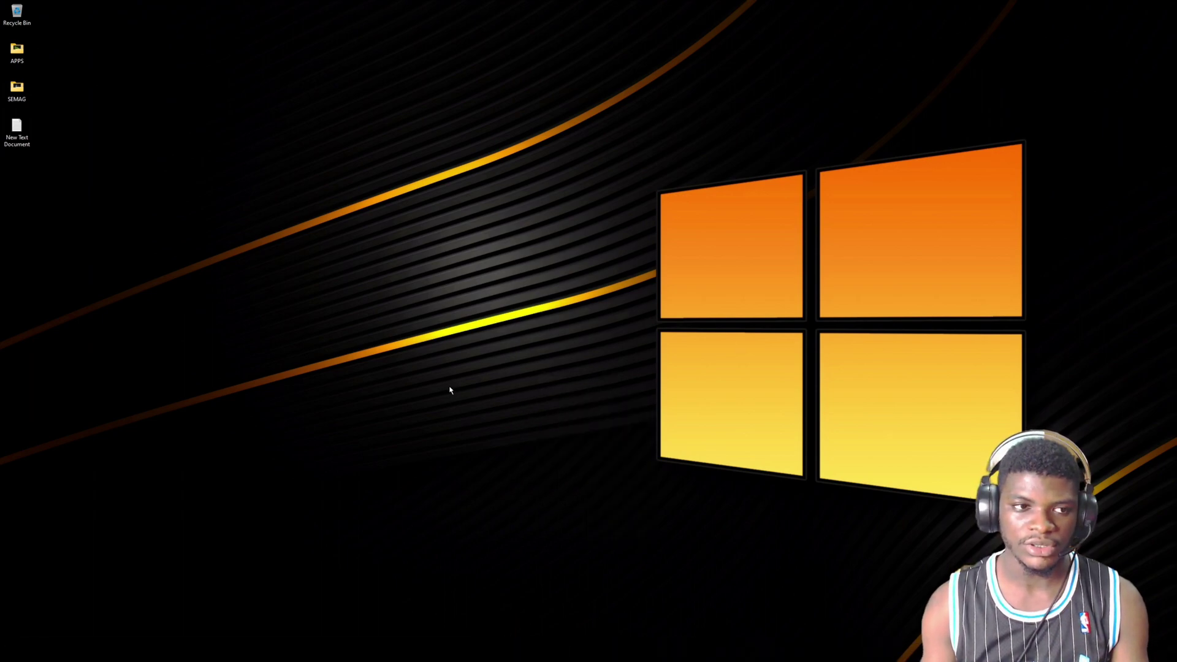
{"action": "right_click", "coordinate": [416, 367]}
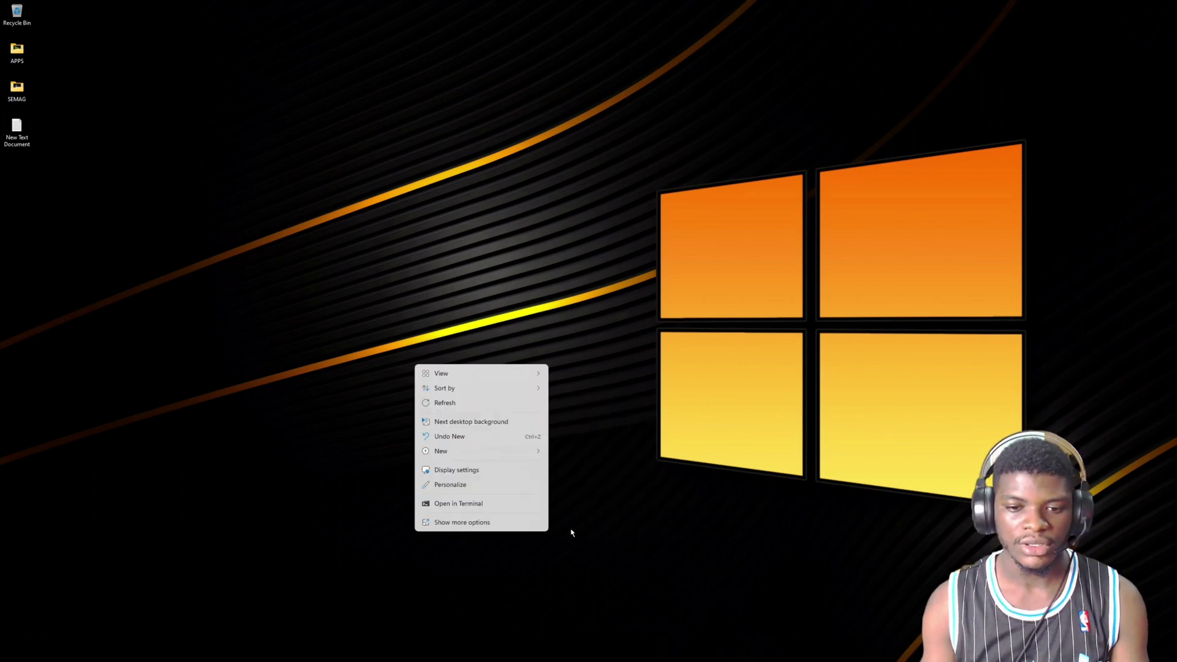
{"action": "left_click", "coordinate": [442, 473]}
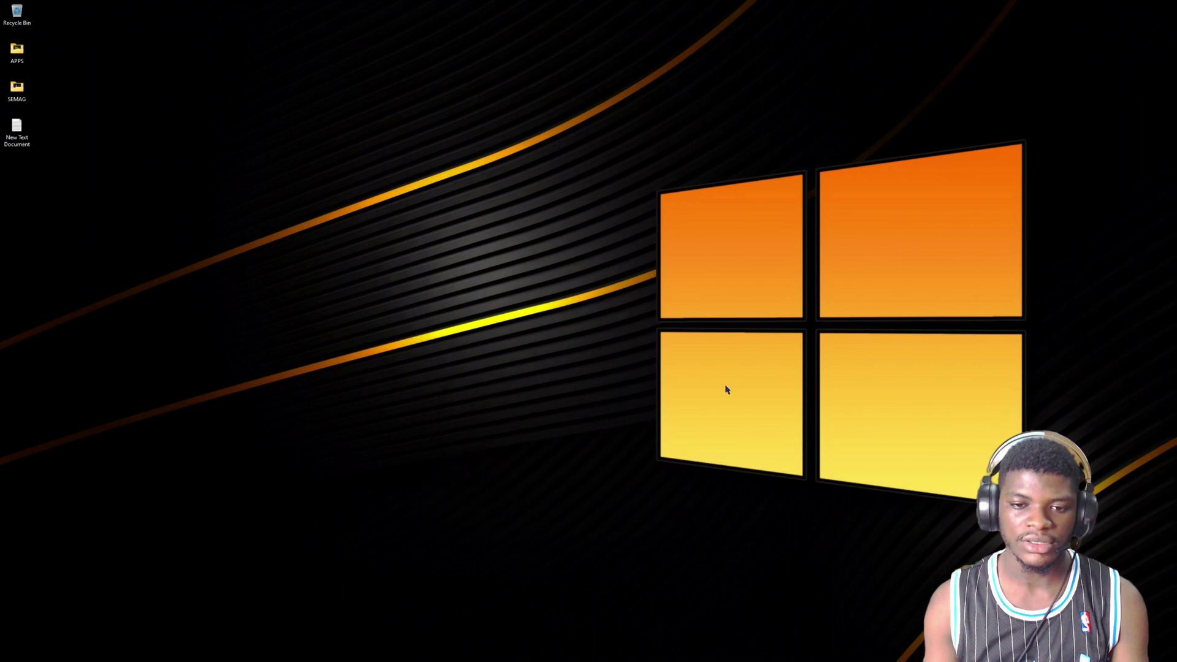
{"action": "scroll", "coordinate": [543, 403], "scroll_direction": "down", "scroll_amount": 5}
{"action": "scroll", "coordinate": [543, 403], "scroll_direction": "down", "scroll_amount": 5}
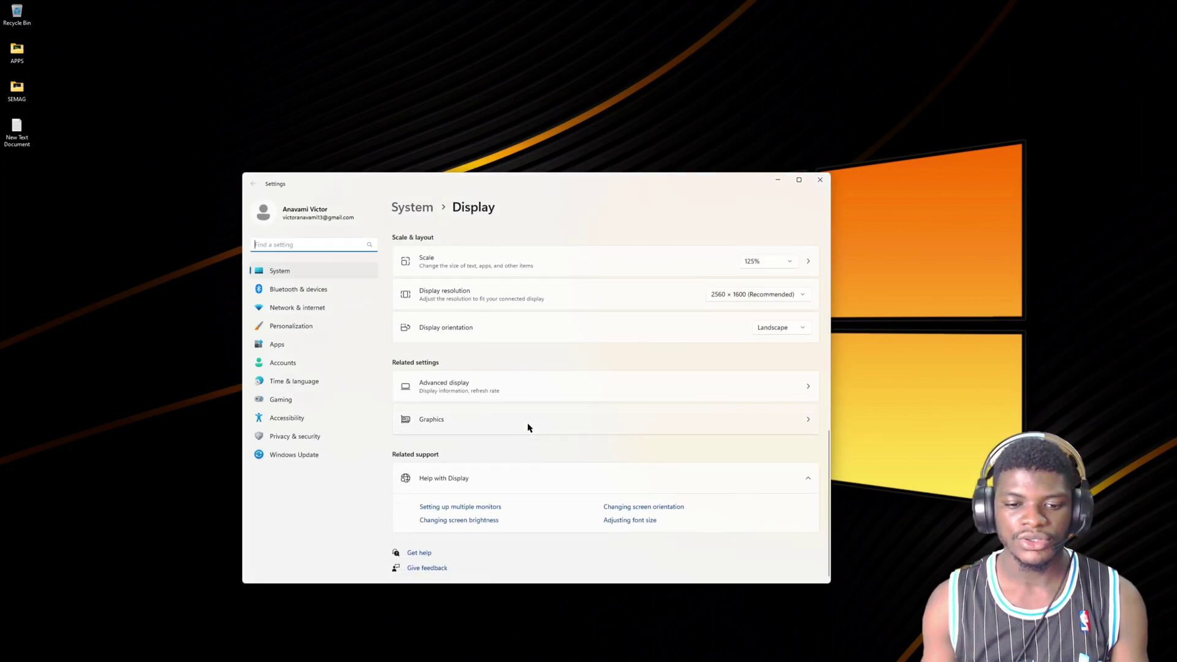
- Check that GPU scheduling, variable refresh rate and windowed optimizations are Off, then close Settings
{"action": "left_click", "coordinate": [432, 420]}
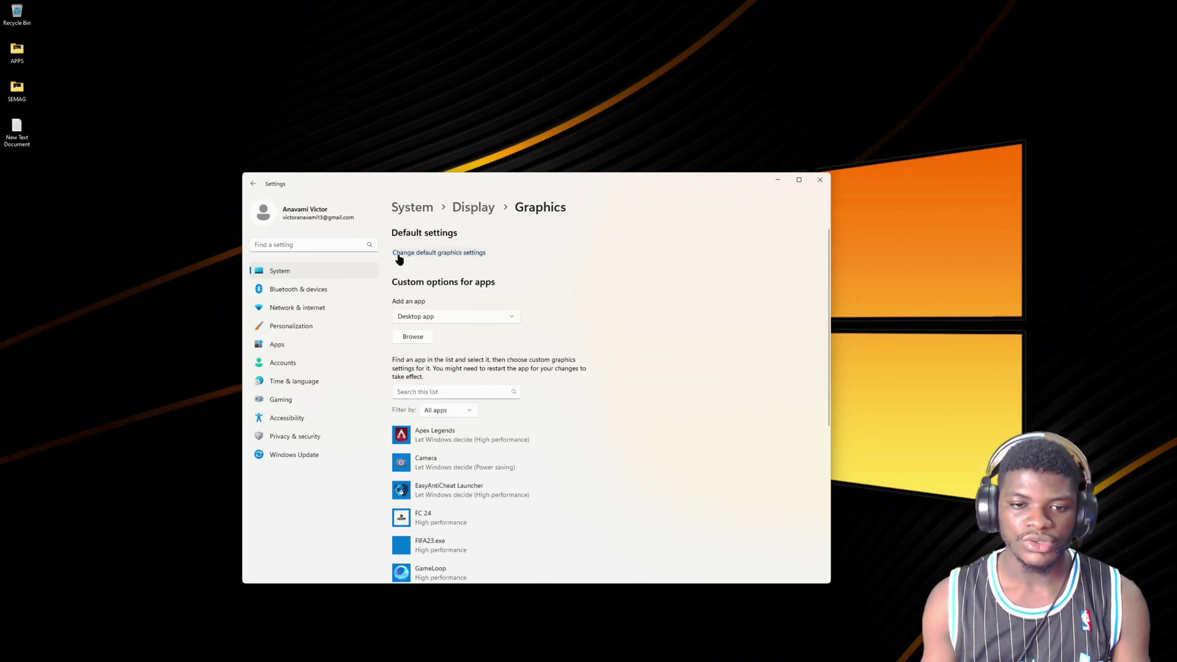
{"action": "left_click", "coordinate": [447, 253]}
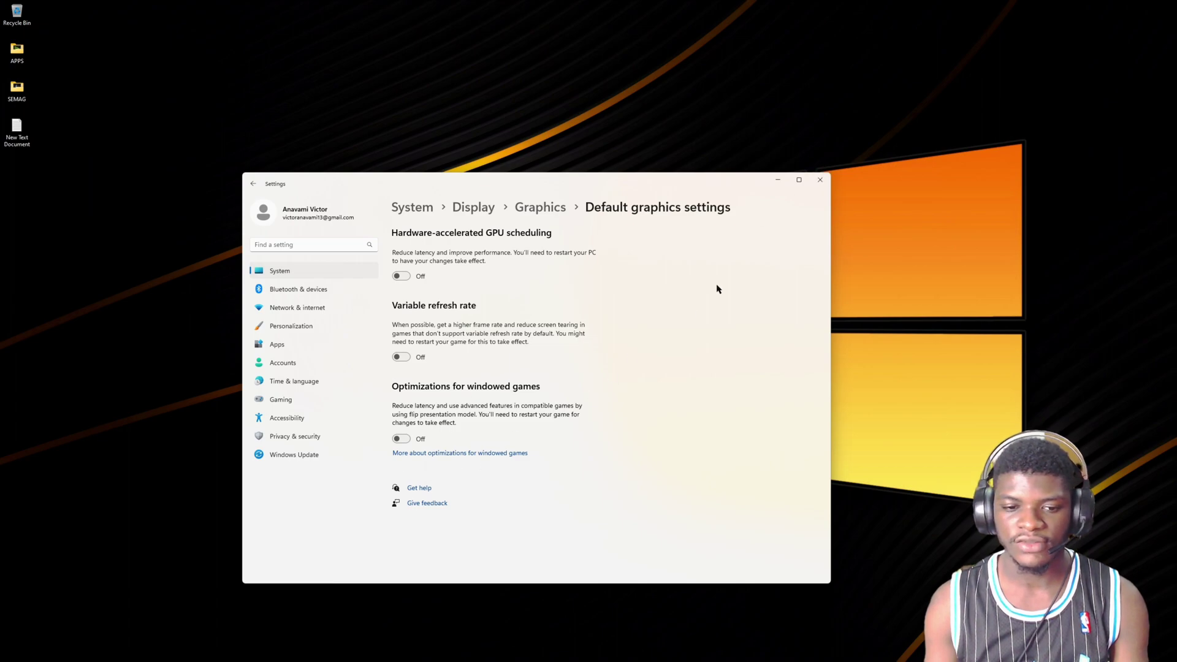
{"action": "left_click", "coordinate": [816, 189]}
- Refresh the desktop from its context menu and open Steam from the taskbar
{"action": "right_click", "coordinate": [481, 321]}
{"action": "right_click", "coordinate": [516, 356]}
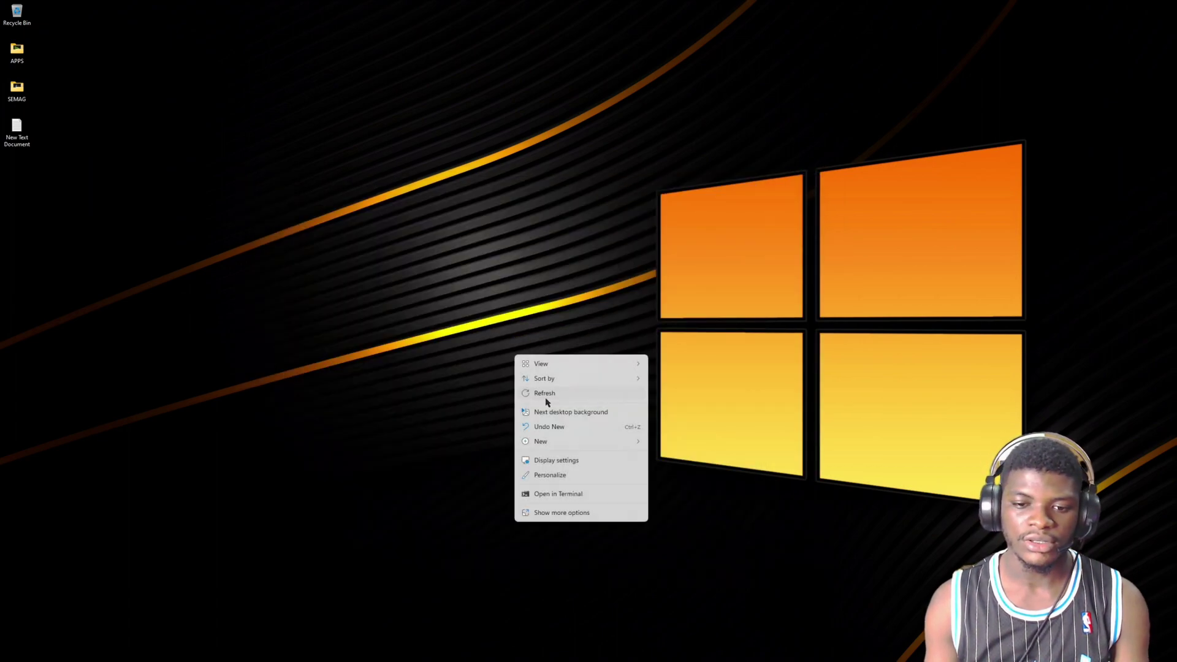
{"action": "left_click", "coordinate": [548, 402]}
{"action": "left_click", "coordinate": [680, 651]}
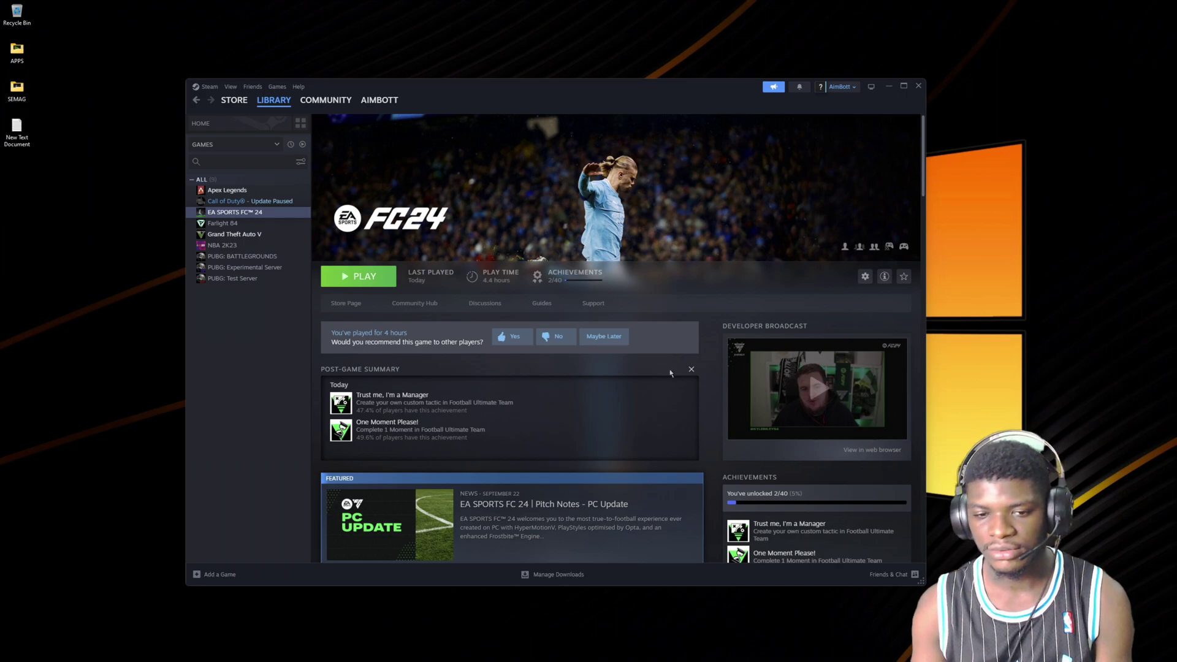
- Start EA SPORTS FC 24 with PLAY on its Steam page
{"action": "left_click", "coordinate": [367, 278]}
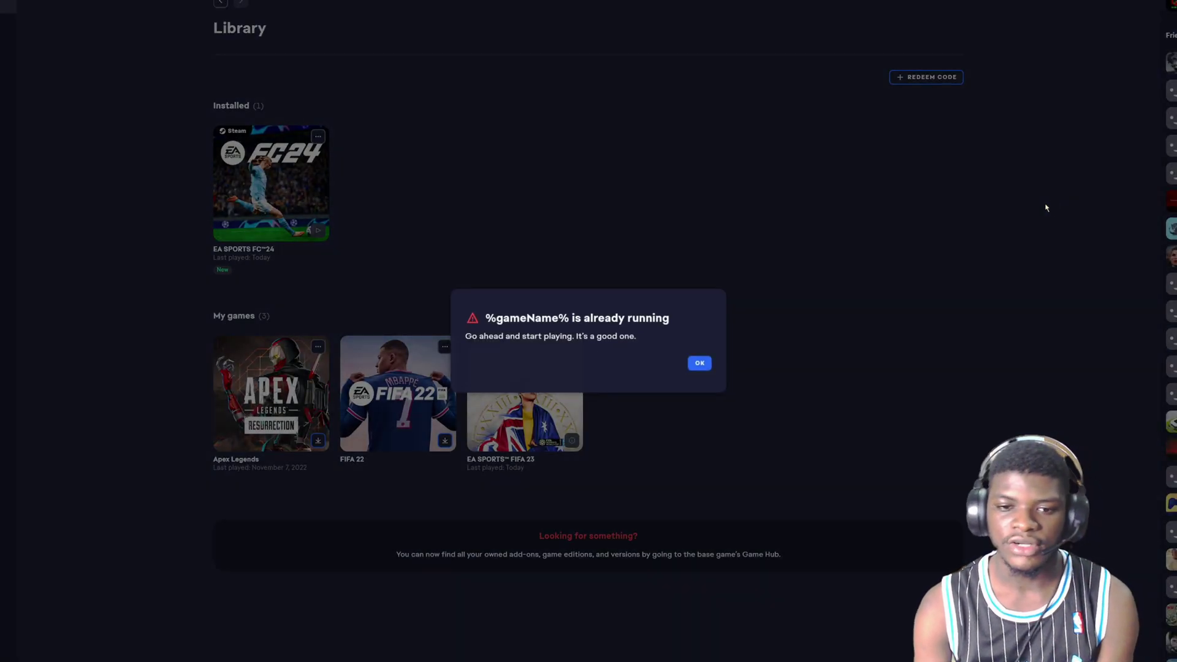
- Confirm the EA app's 'already running' notice with OK and let FC 24 load
{"action": "left_click", "coordinate": [700, 362]}
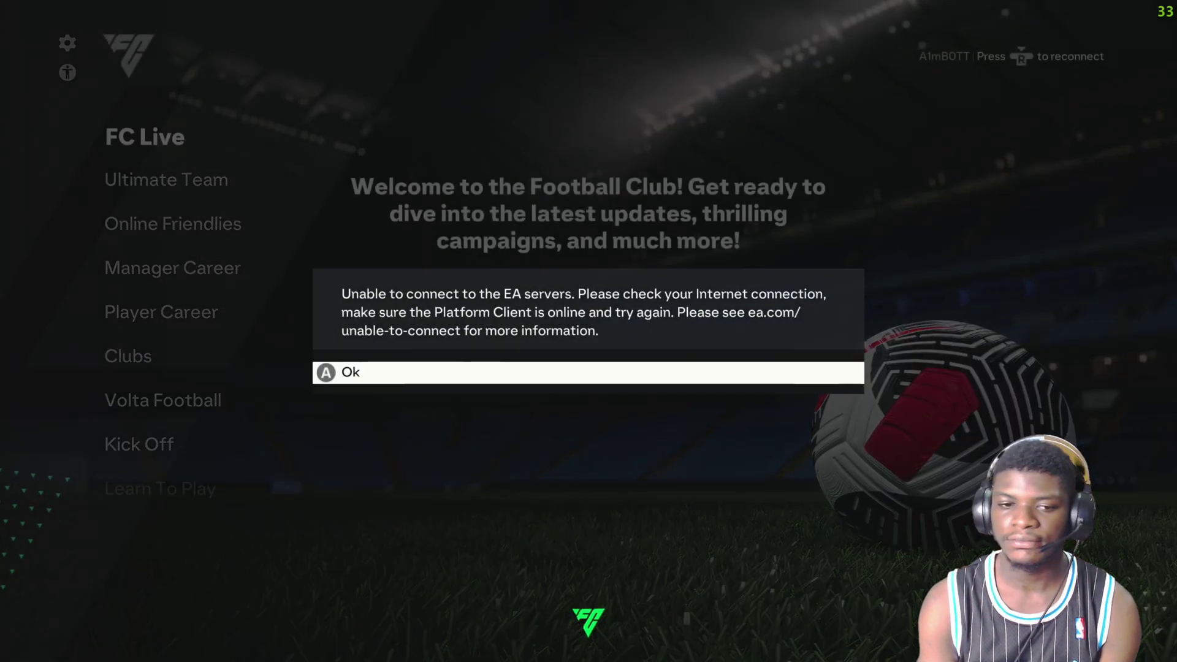
- Dismiss the EA server error and navigate from the main menu into Game Settings
{"action": "key", "text": "Return"}
{"action": "key", "text": "Down"}
{"action": "key", "text": "Down"}
{"action": "key", "text": "Down"}
{"action": "key", "text": "Down"}
{"action": "key", "text": "Down"}
{"action": "key", "text": "Down"}
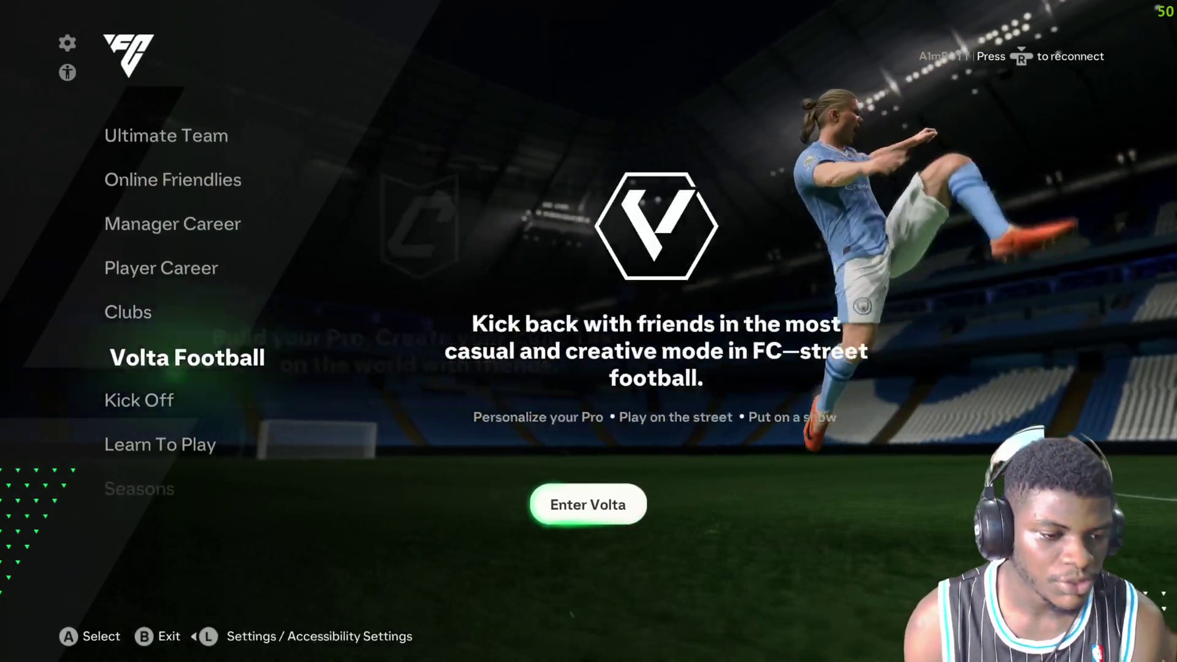
{"action": "key", "text": "Down"}
{"action": "key", "text": "Down"}
{"action": "key", "text": "Up"}
{"action": "key", "text": "Up"}
{"action": "key", "text": "Up"}
{"action": "key", "text": "Up"}
{"action": "key", "text": "Up"}
{"action": "key", "text": "Up"}
{"action": "key", "text": "Up"}
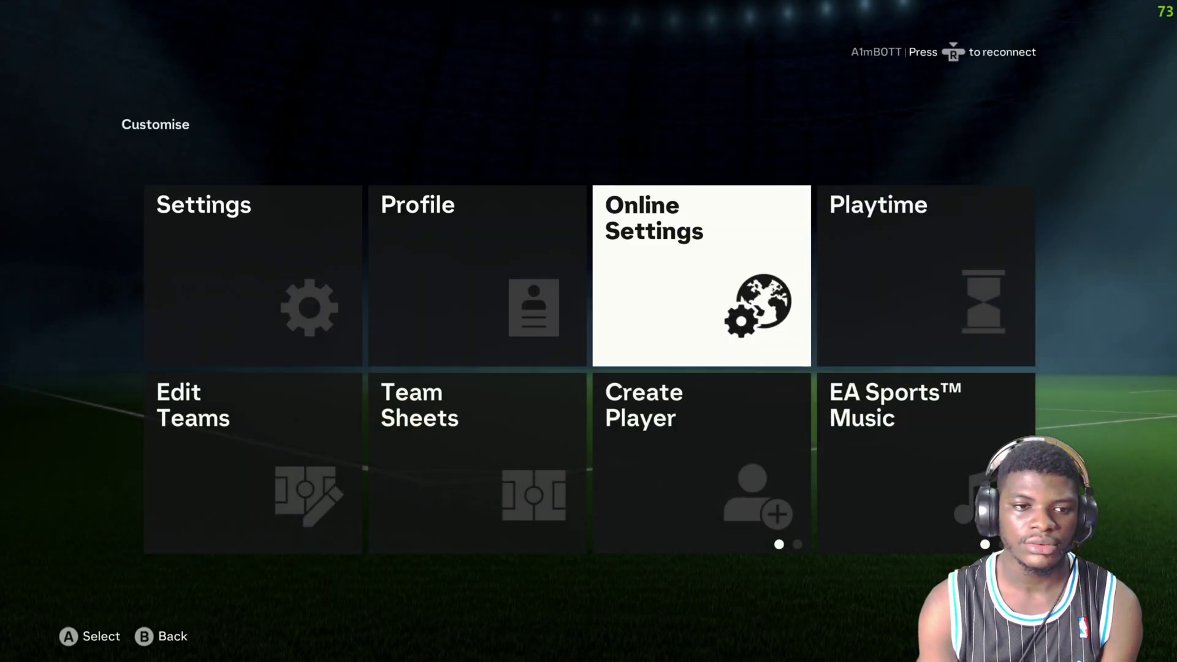
{"action": "key", "text": "Left"}
{"action": "key", "text": "Left"}
{"action": "key", "text": "Down"}
{"action": "key", "text": "Up"}
{"action": "key", "text": "Right"}
{"action": "key", "text": "Left"}
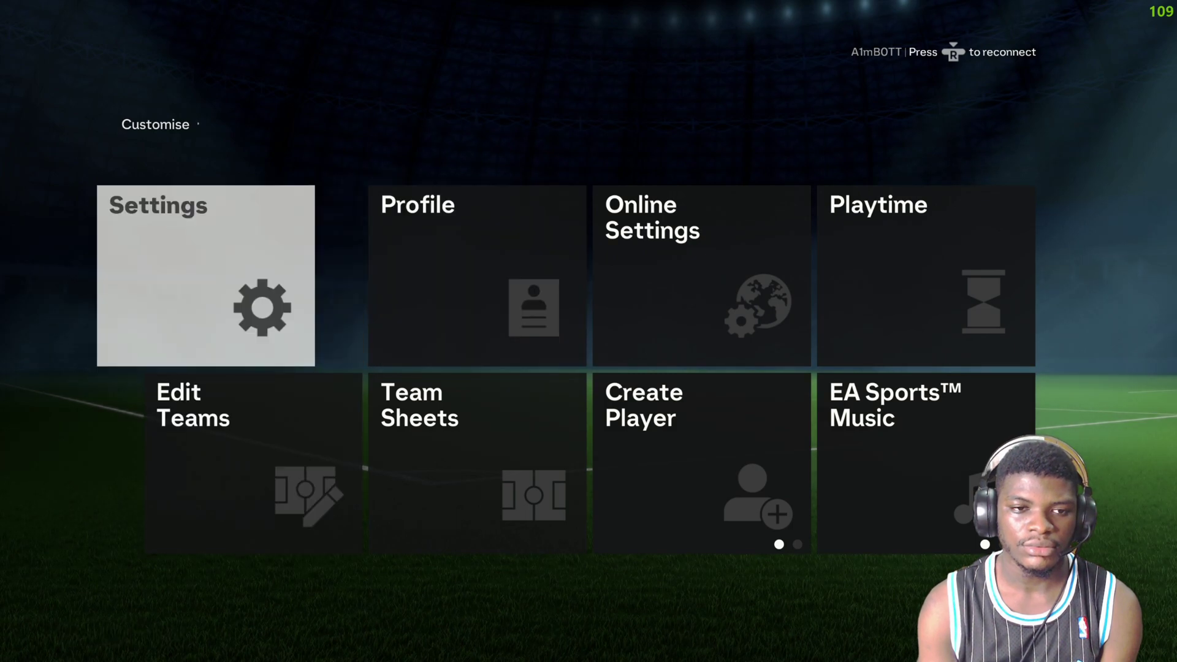
{"action": "key", "text": "Return"}
{"action": "key", "text": "Right"}
{"action": "key", "text": "Right"}
{"action": "key", "text": "Left"}
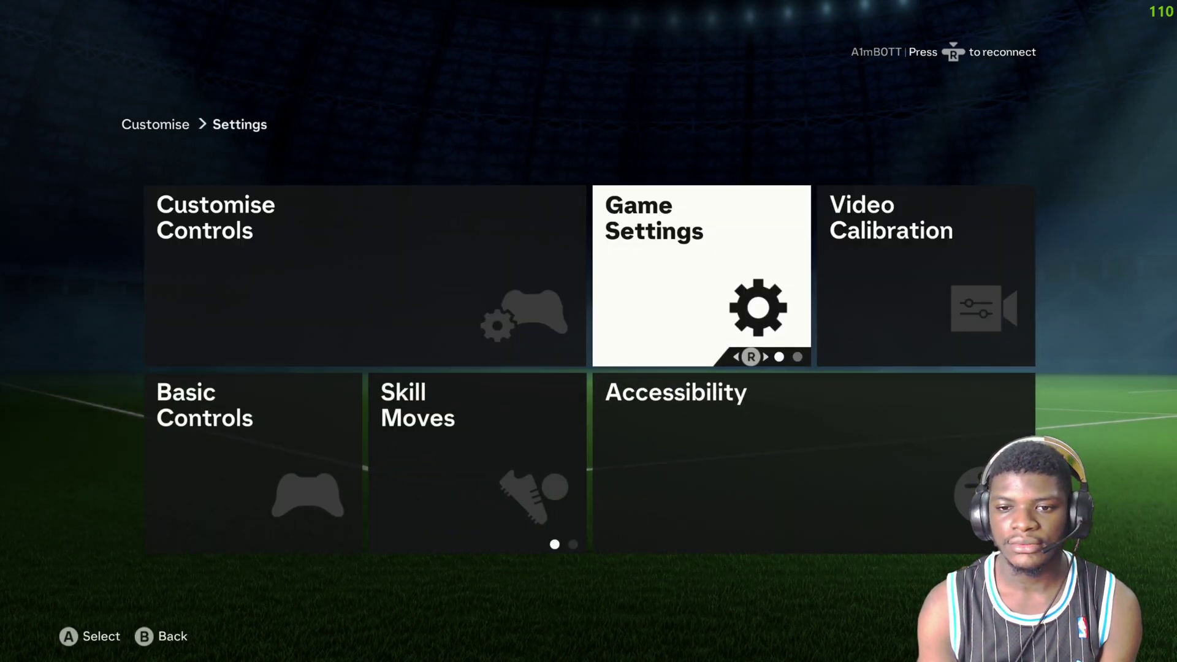
{"action": "key", "text": "Return"}
- In Display Configuration, check the Resolution, Display Mode and Refresh Rate values
{"action": "key", "text": "q"}
{"action": "key", "text": "Down"}
{"action": "key", "text": "Down"}
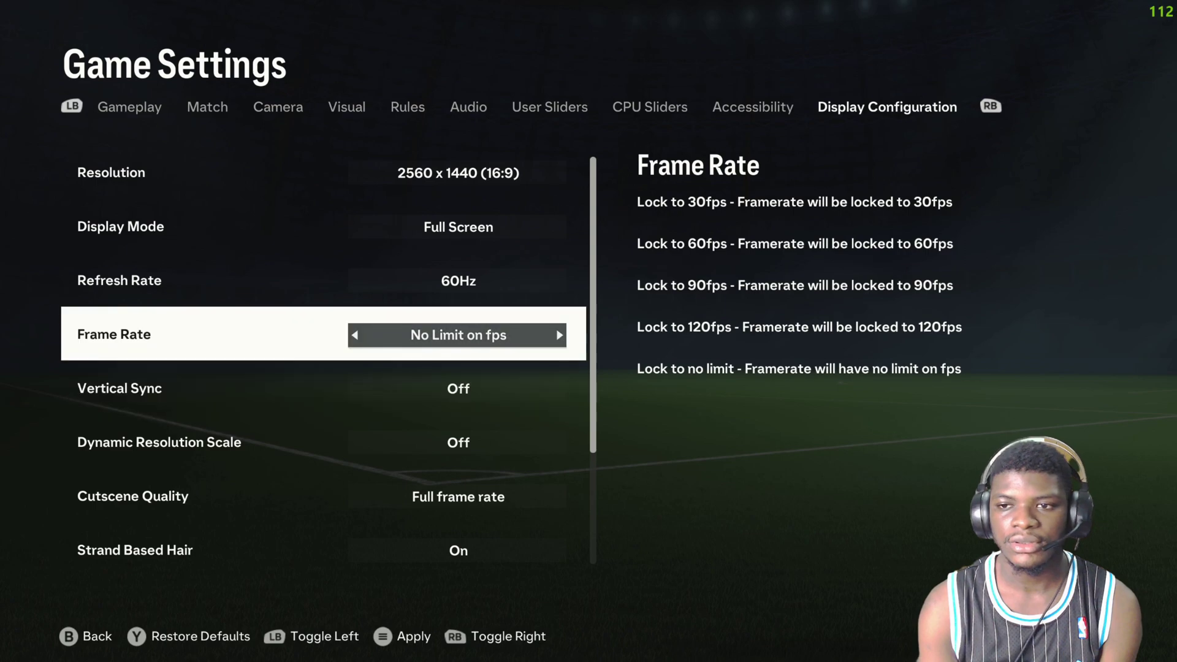
{"action": "key", "text": "Down"}
{"action": "key", "text": "Down"}
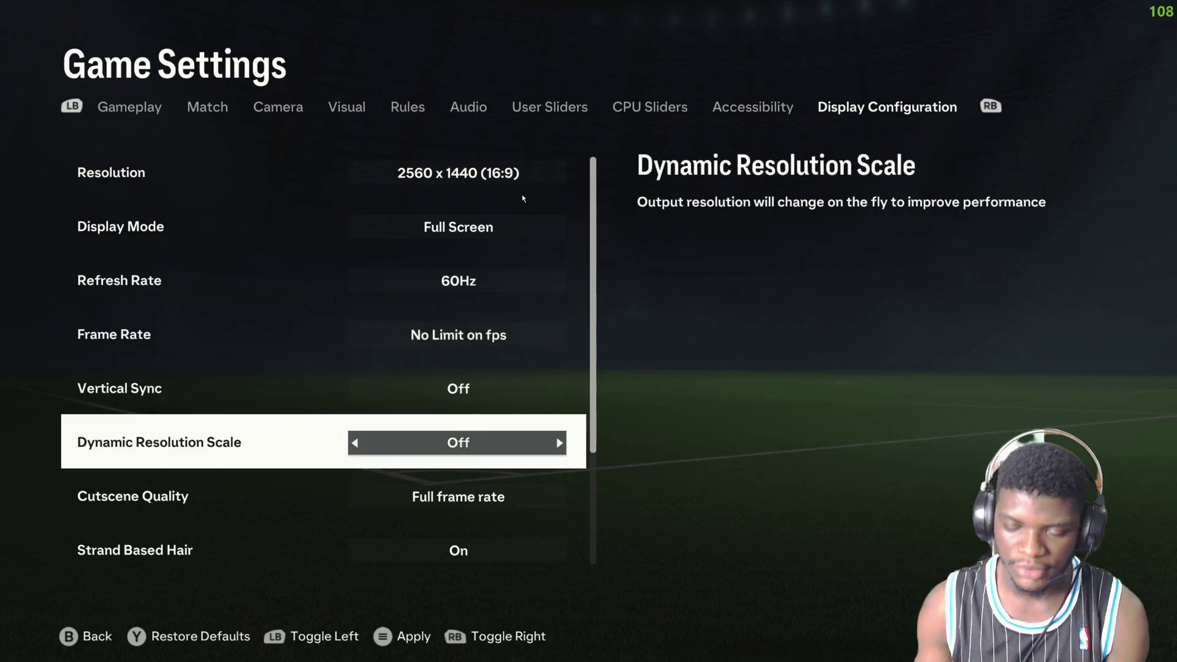
{"action": "key", "text": "Up"}
{"action": "key", "text": "Up"}
{"action": "key", "text": "Up"}
{"action": "key", "text": "Down"}
{"action": "key", "text": "Up"}
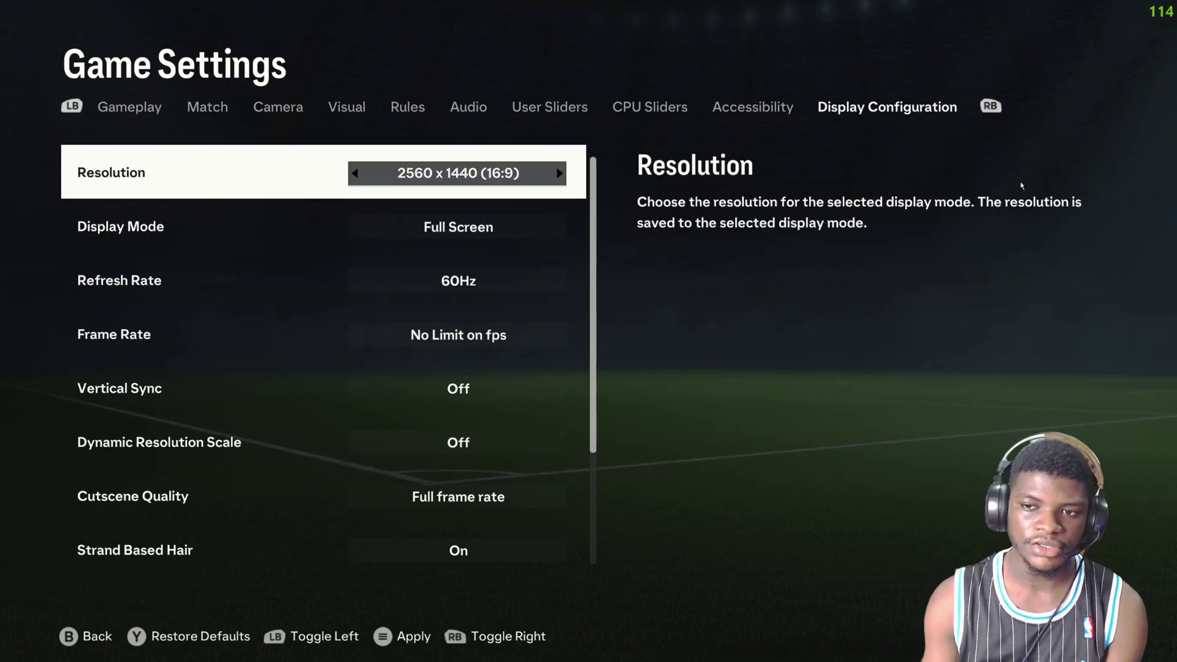
{"action": "key", "text": "Down"}
{"action": "key", "text": "Up"}
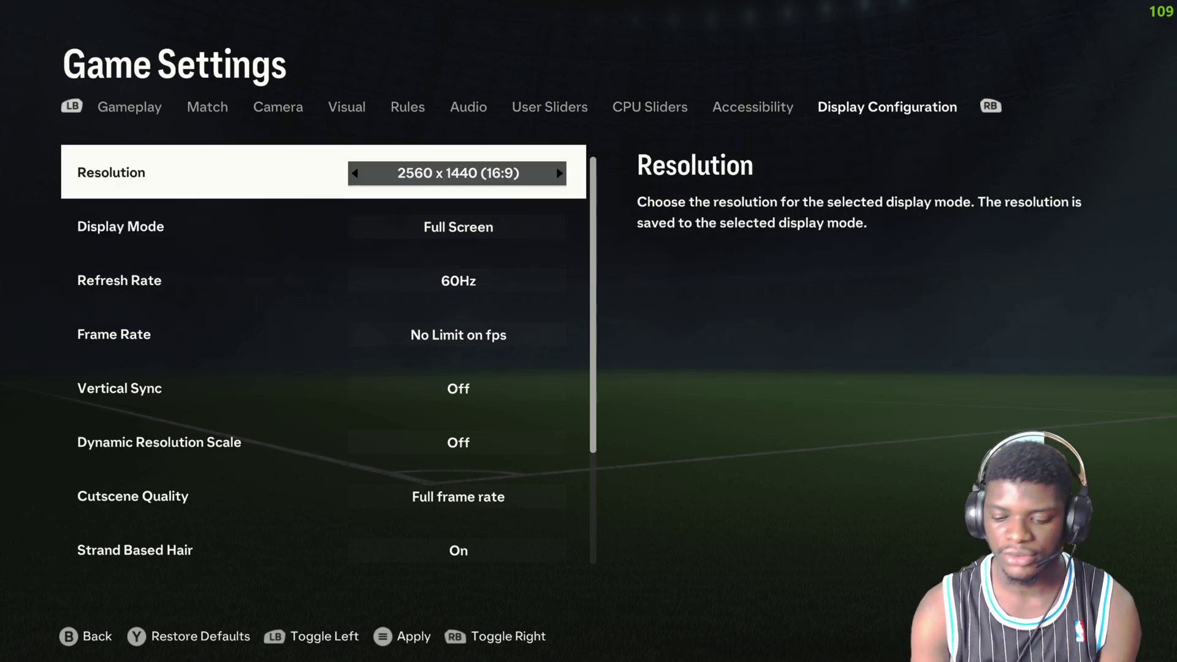
{"action": "key", "text": "Down"}
{"action": "key", "text": "Up"}
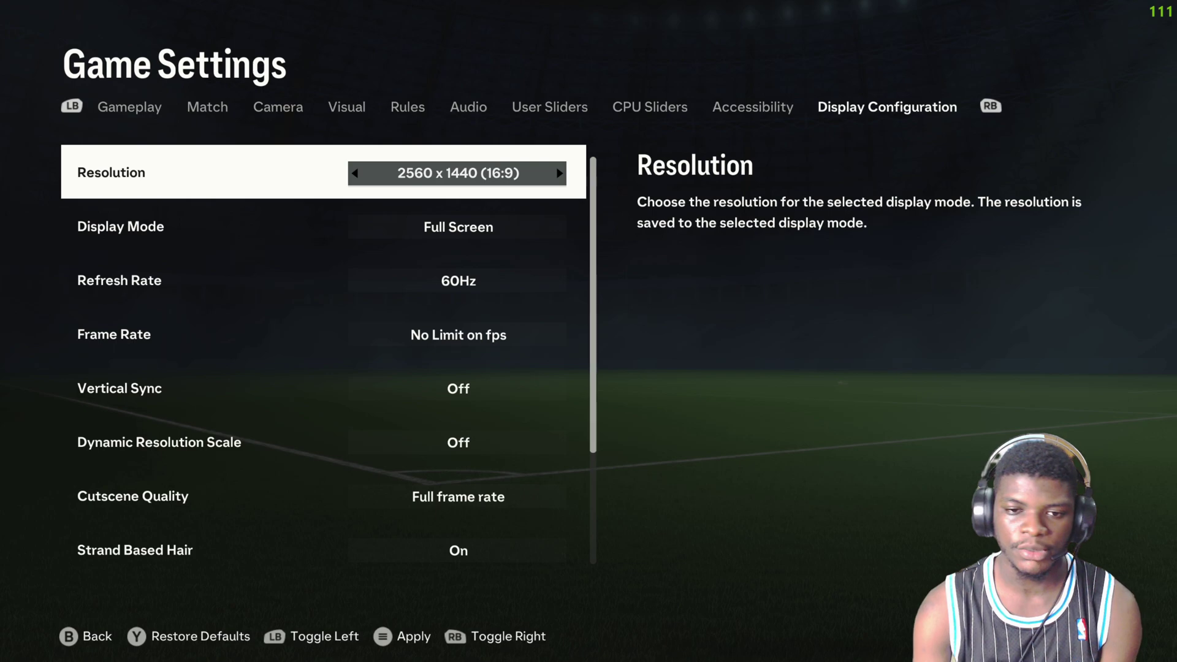
{"action": "key", "text": "Down"}
{"action": "key", "text": "Down"}
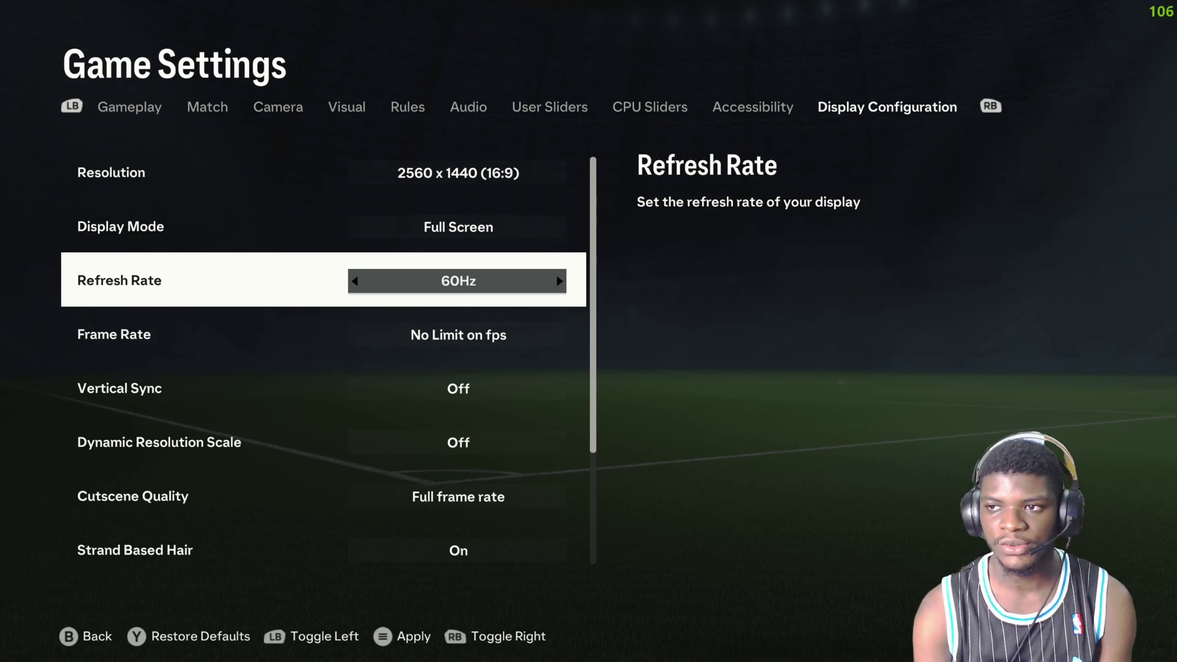
{"action": "key", "text": "Down"}
{"action": "key", "text": "Up"}
{"action": "key", "text": "Down"}
{"action": "key", "text": "Up"}
{"action": "key", "text": "Down"}
{"action": "key", "text": "Up"}
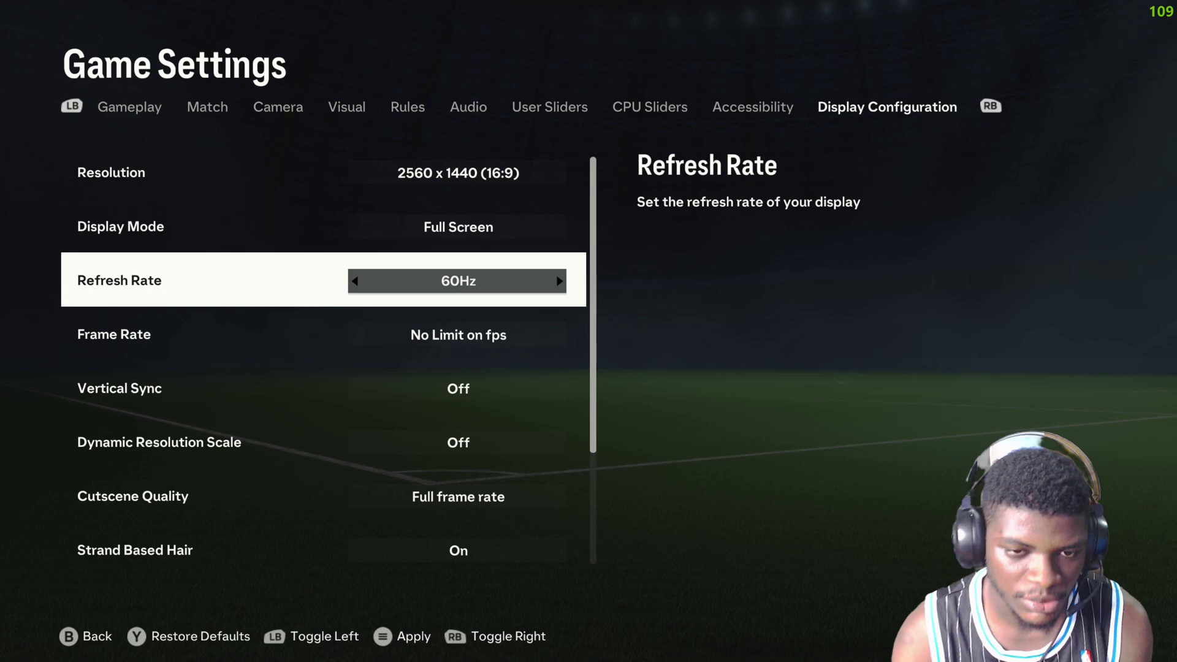
{"action": "key", "text": "Down"}
{"action": "key", "text": "Up"}
{"action": "key", "text": "Down"}
{"action": "key", "text": "Up"}
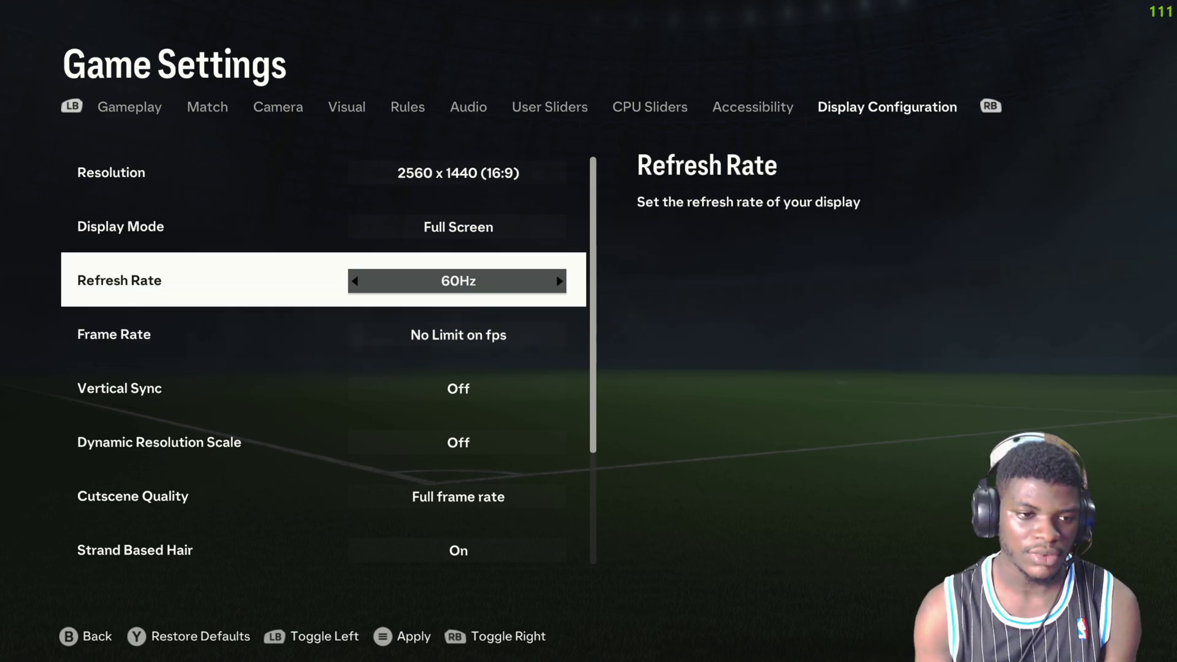
{"action": "key", "text": "Down"}
{"action": "key", "text": "Up"}
{"action": "key", "text": "Down"}
{"action": "key", "text": "Up"}
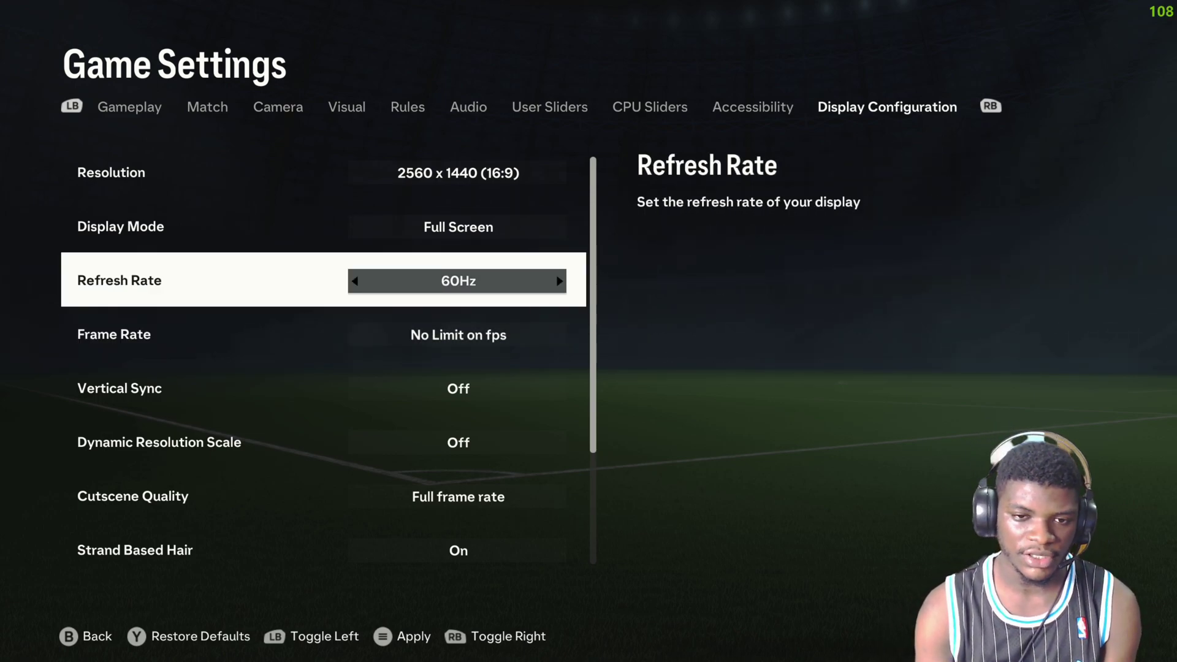
- Verify uncapped frame rate, V-sync off, Ultra rendering, and Medium grass and crowd quality
{"action": "key", "text": "Down"}
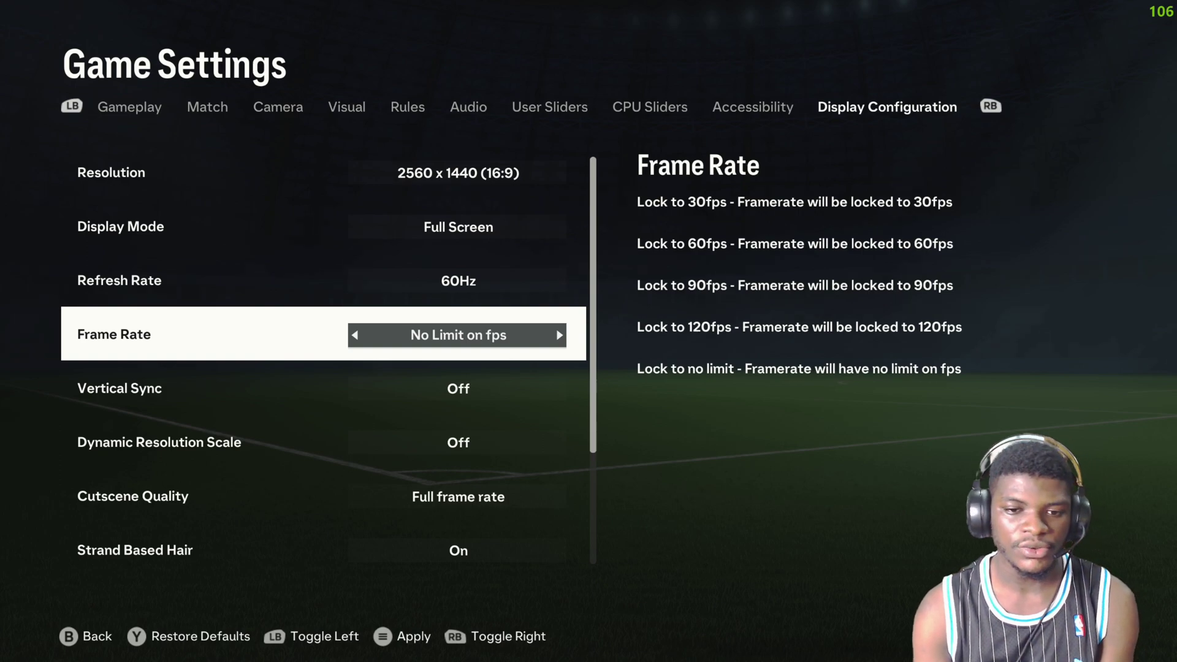
{"action": "key", "text": "Down"}
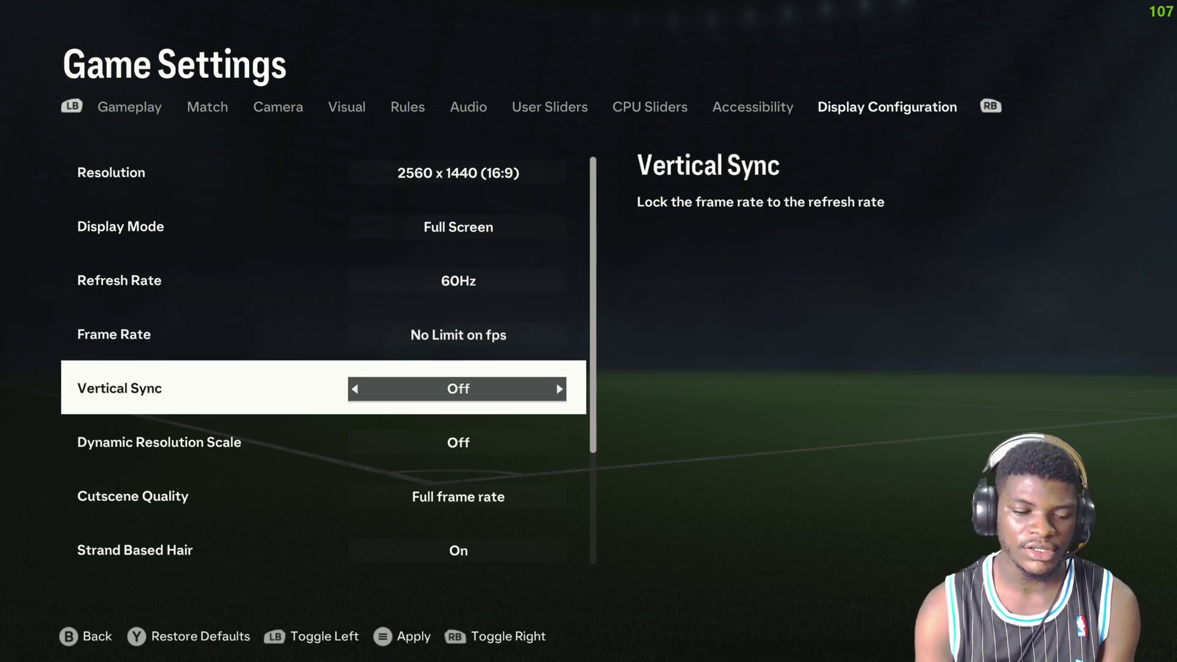
{"action": "key", "text": "Down"}
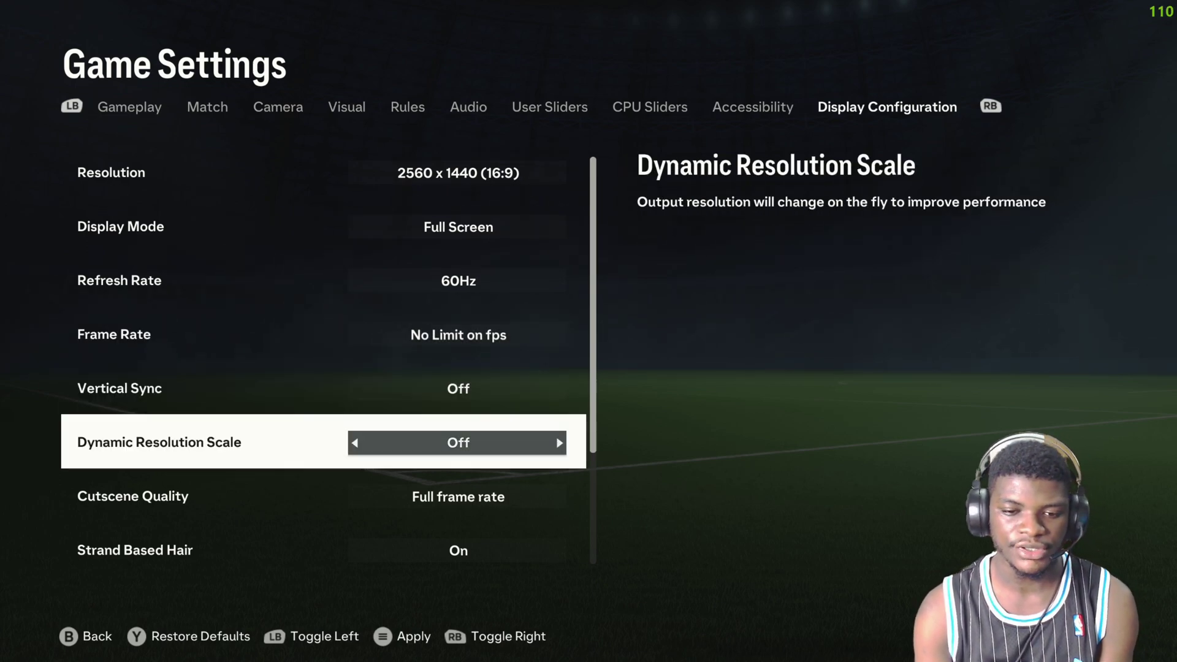
{"action": "key", "text": "Down"}
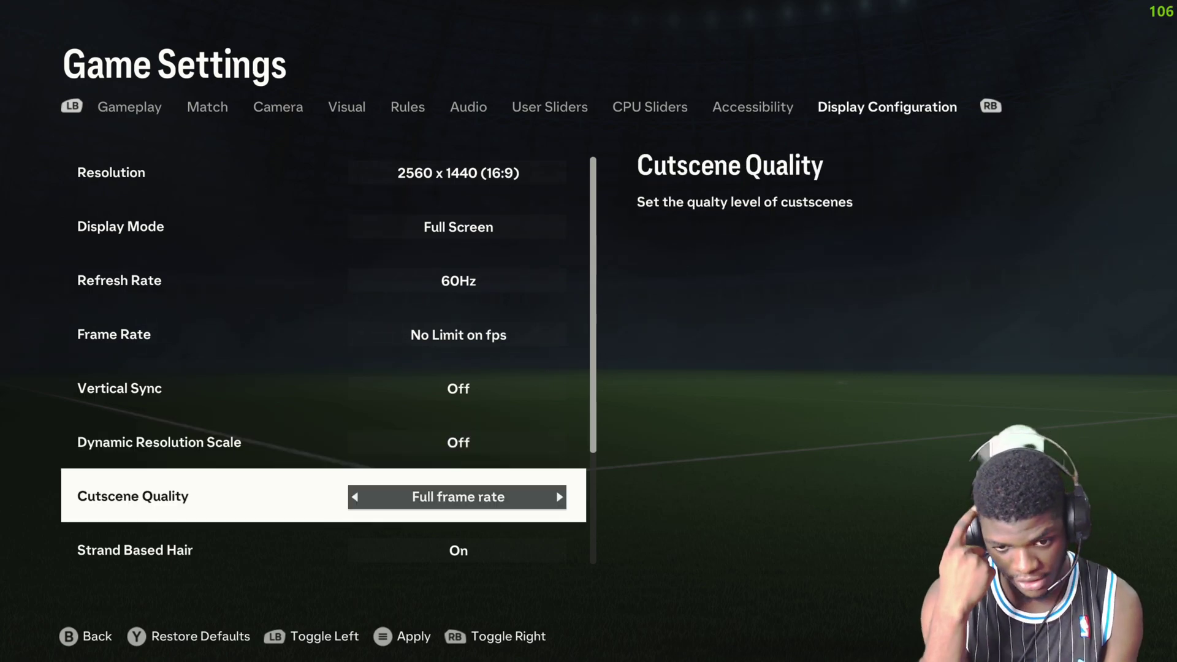
{"action": "key", "text": "Down"}
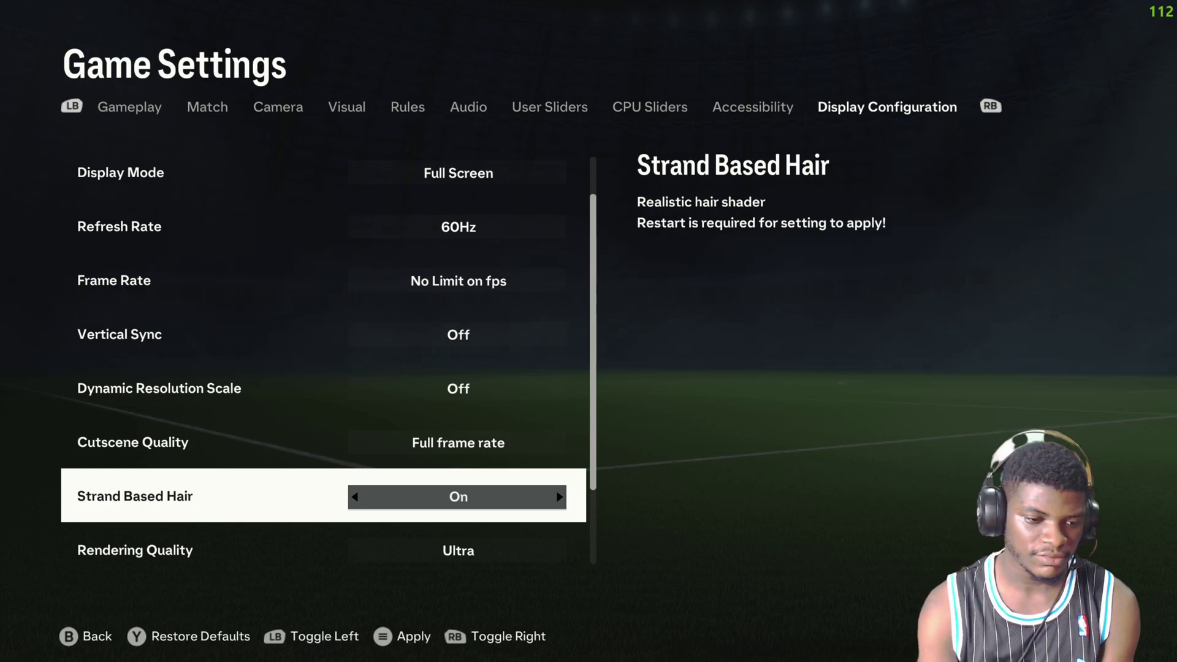
{"action": "key", "text": "Down"}
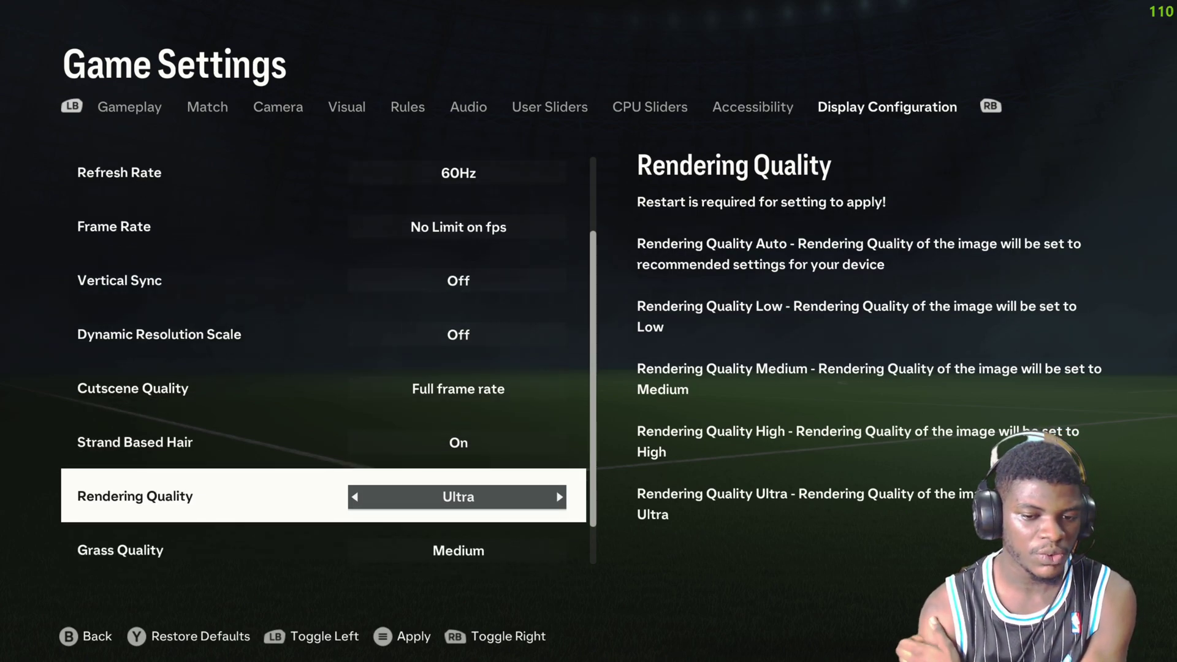
{"action": "key", "text": "Down"}
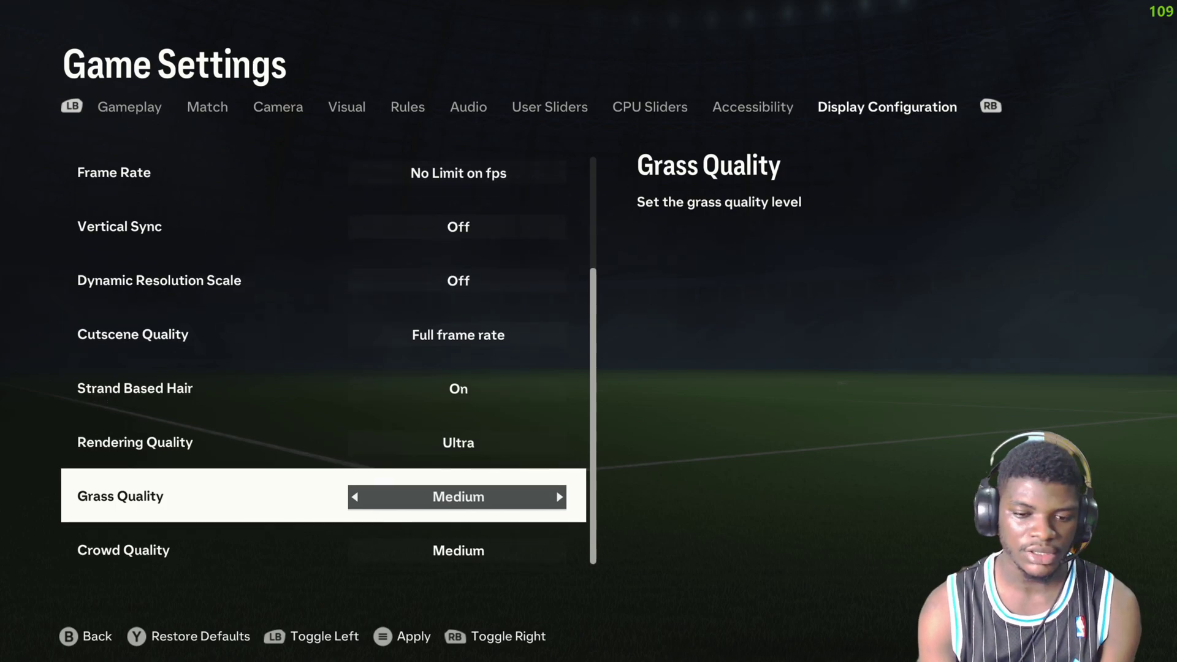
{"action": "key", "text": "Down"}
{"action": "key", "text": "Up"}
{"action": "key", "text": "Up"}
{"action": "key", "text": "Down"}
{"action": "key", "text": "Down"}
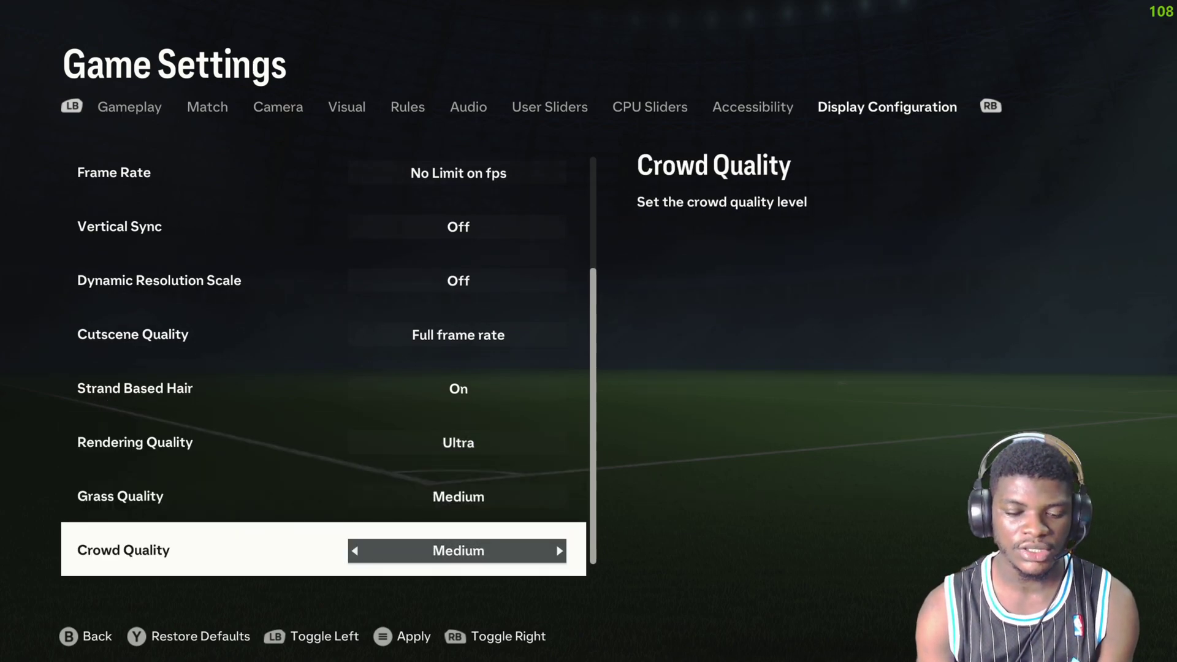
{"action": "key", "text": "Up"}
{"action": "key", "text": "Up"}
{"action": "key", "text": "Down"}
{"action": "key", "text": "Up"}
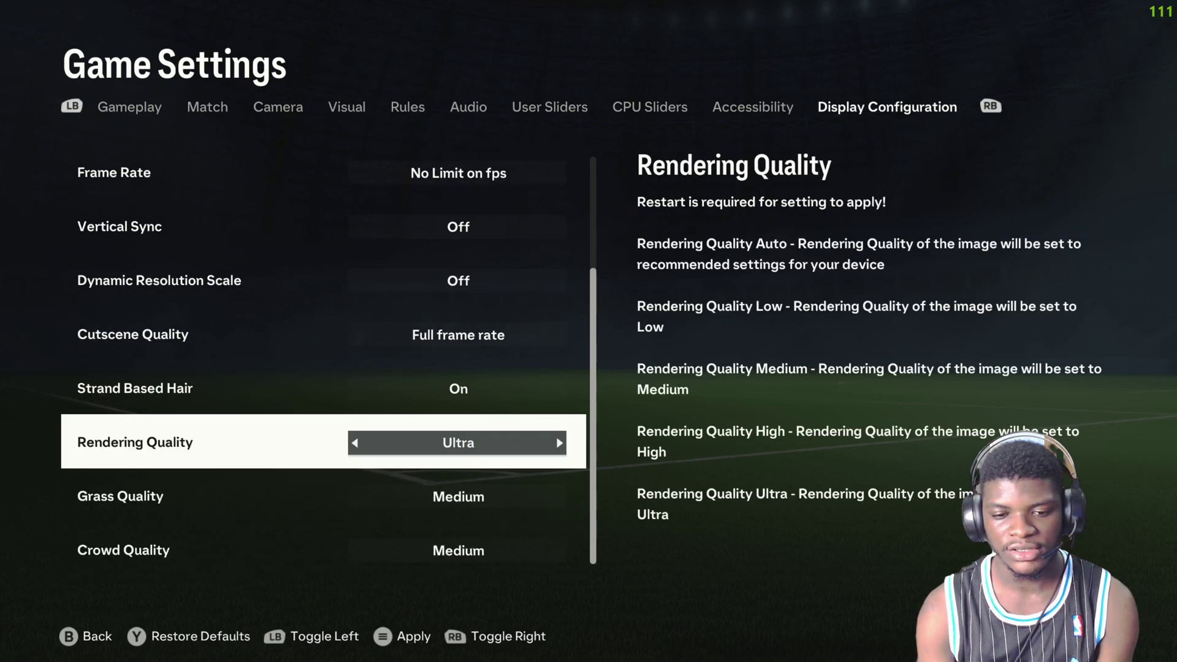
{"action": "key", "text": "Down"}
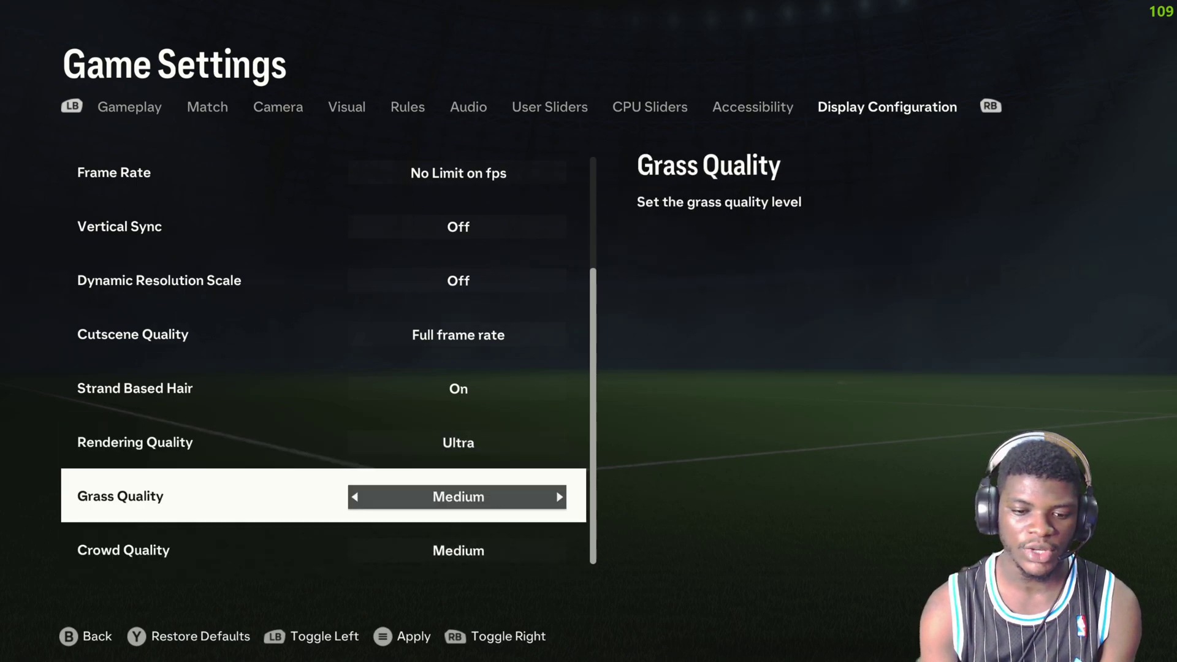
{"action": "key", "text": "Up"}
{"action": "key", "text": "Down"}
{"action": "key", "text": "Down"}
{"action": "key", "text": "Up"}
- Back out to the main menu and confirm 'Yes - Quit' to exit FC 24
{"action": "key", "text": "Escape"}
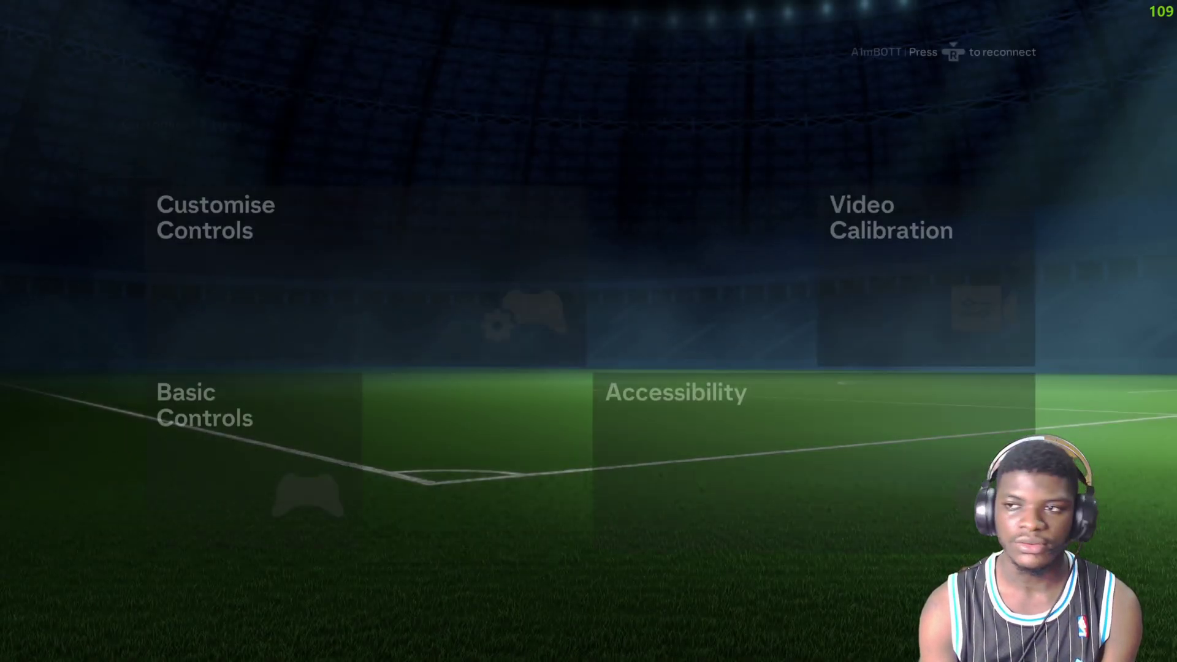
{"action": "key", "text": "Escape"}
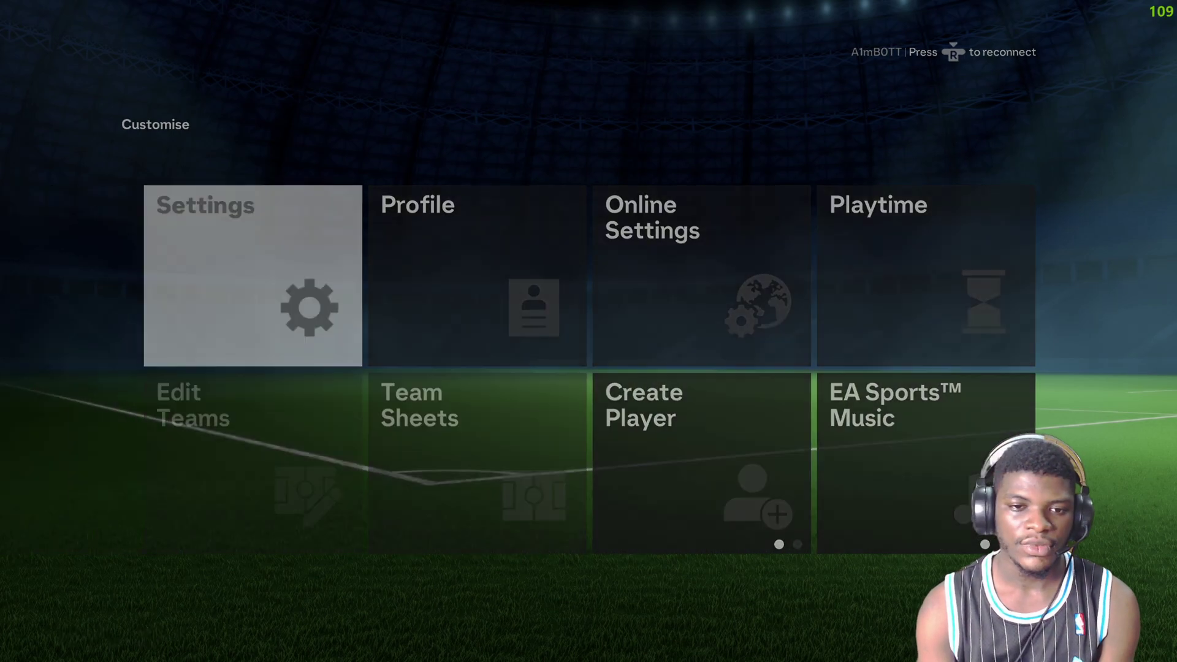
{"action": "key", "text": "Escape"}
{"action": "key", "text": "Escape"}
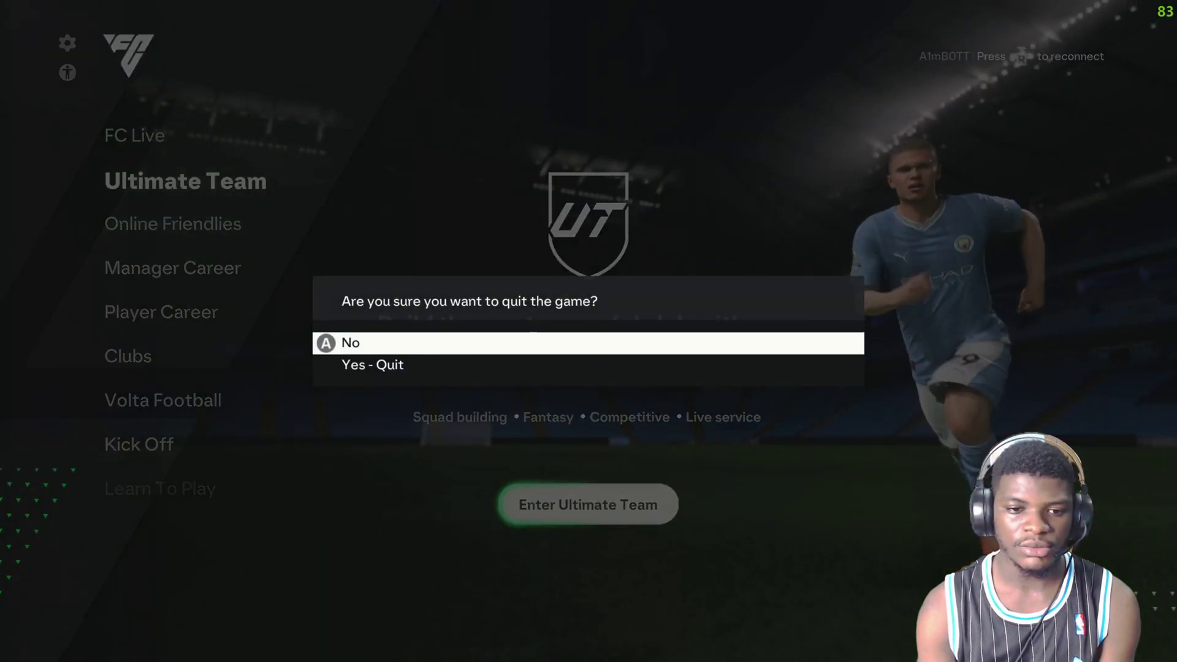
{"action": "key", "text": "Down"}
{"action": "key", "text": "Up"}
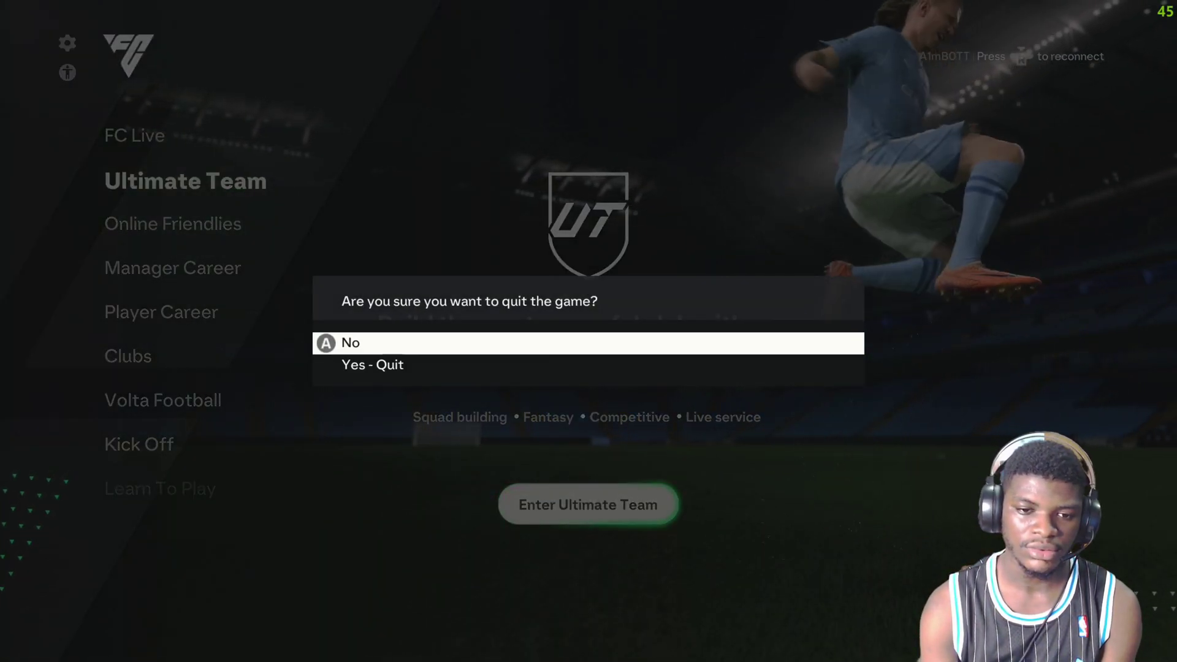
{"action": "key", "text": "Down"}
{"action": "key", "text": "Up"}
{"action": "key", "text": "Down"}
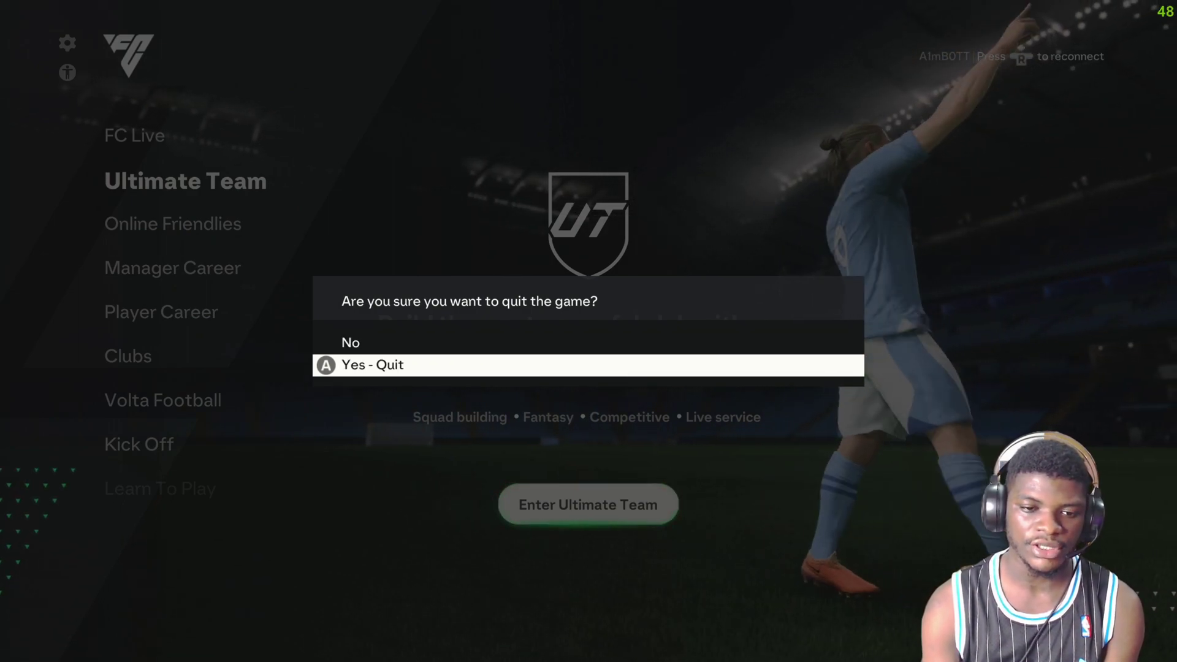
{"action": "key", "text": "Return"}
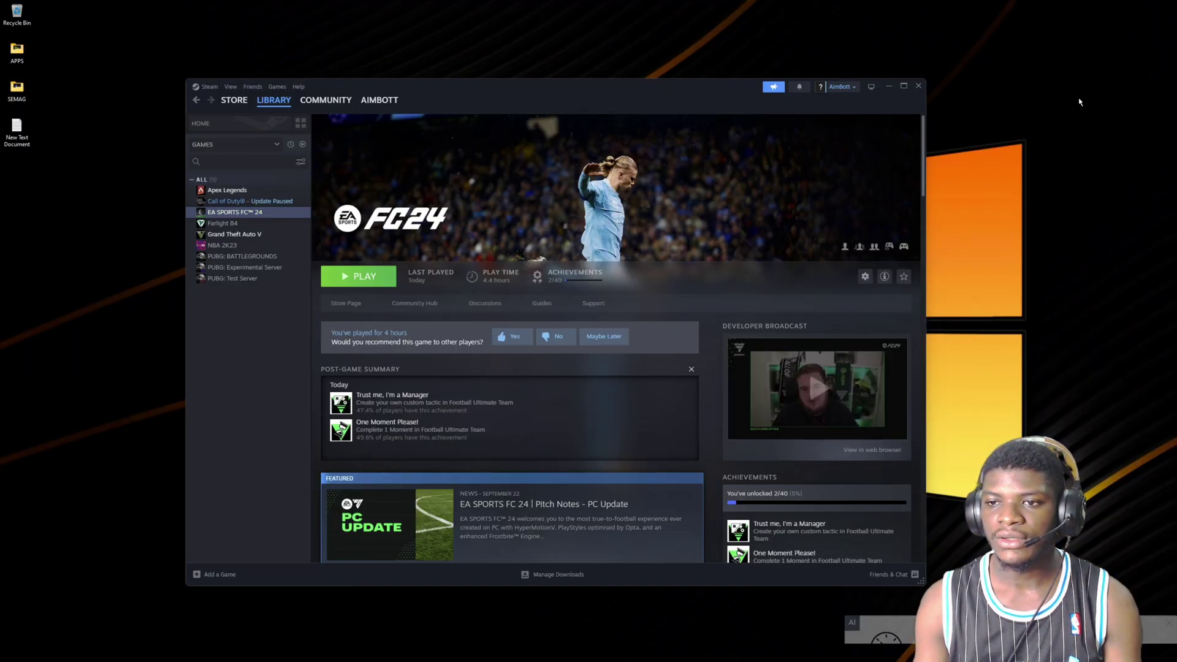
- Close the Steam window and refresh the desktop
{"action": "left_click", "coordinate": [917, 86]}
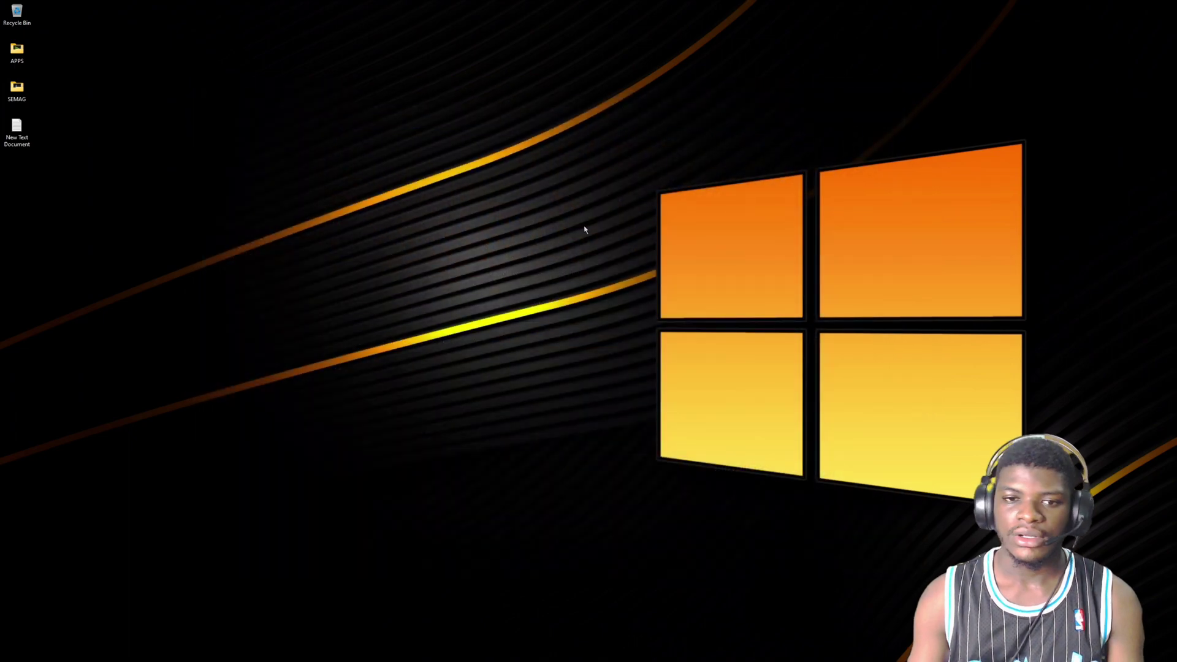
{"action": "right_click", "coordinate": [583, 227]}
{"action": "left_click", "coordinate": [638, 271]}
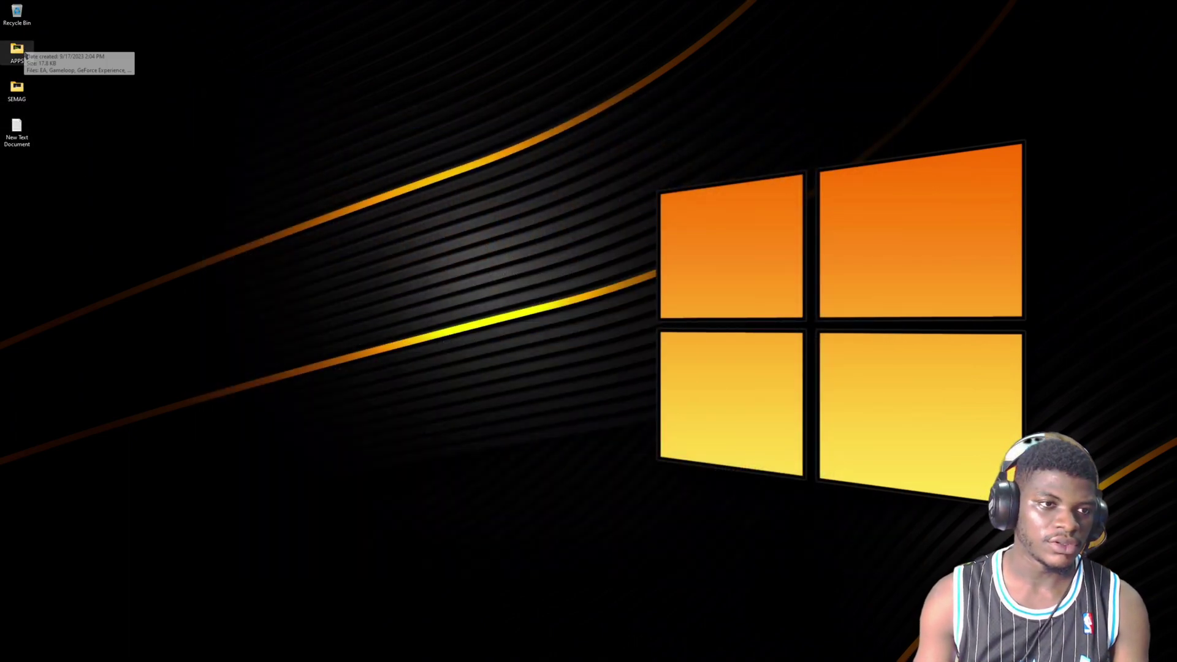
- From the APPS folder, go to Documents and open the FC 24 folder
{"action": "double_click", "coordinate": [17, 50]}
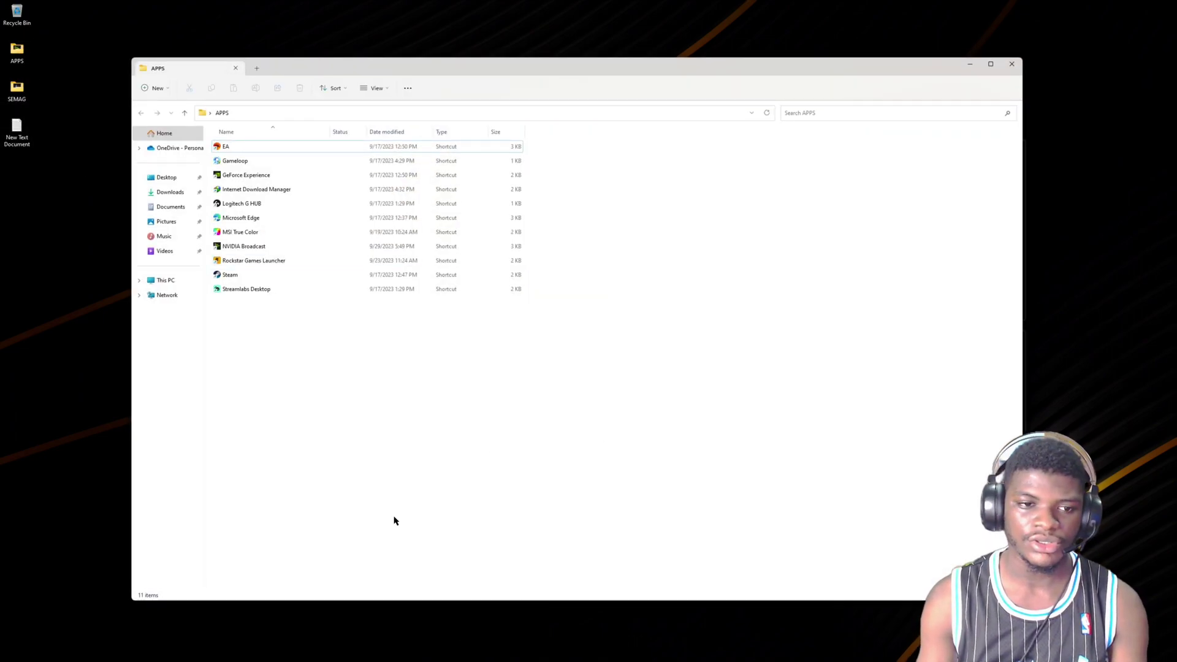
{"action": "left_click", "coordinate": [171, 207]}
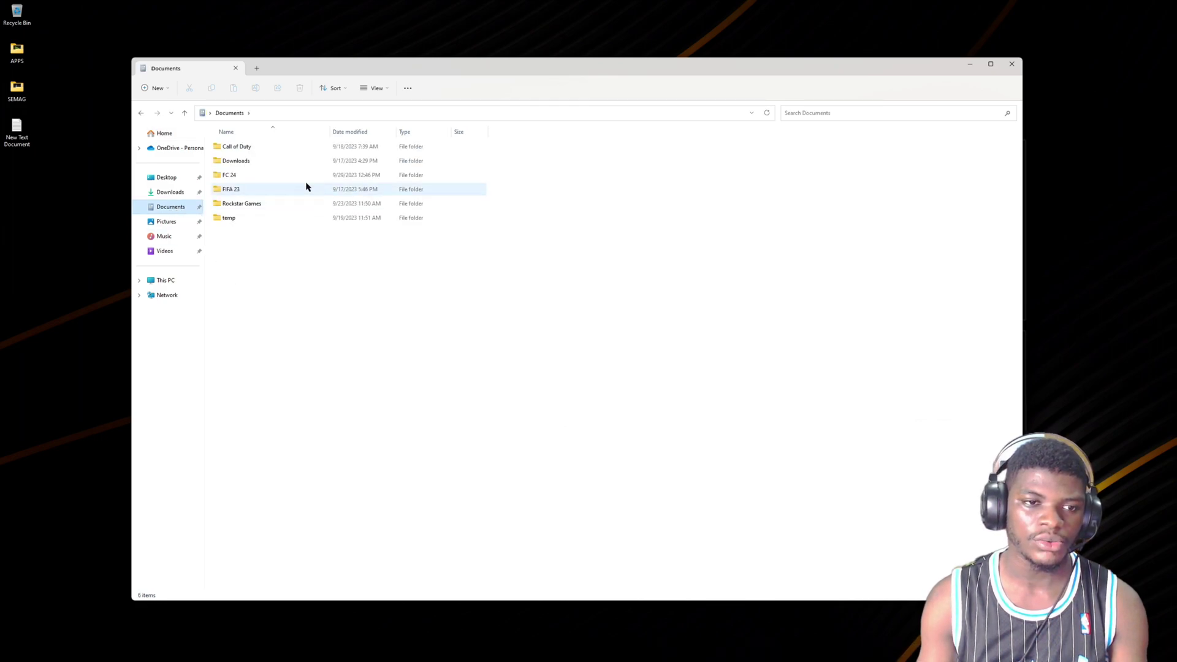
{"action": "double_click", "coordinate": [263, 176]}
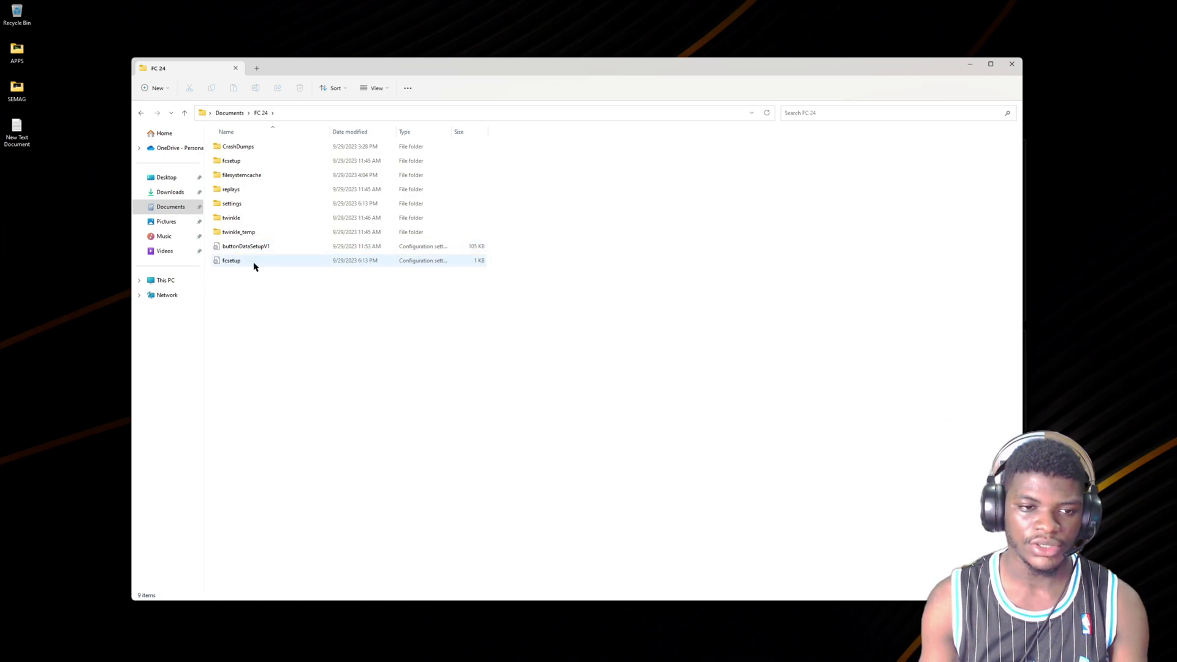
- Open fcsetup in Notepad, change REFRESH_RATE to 165, and close the file
{"action": "double_click", "coordinate": [224, 265]}
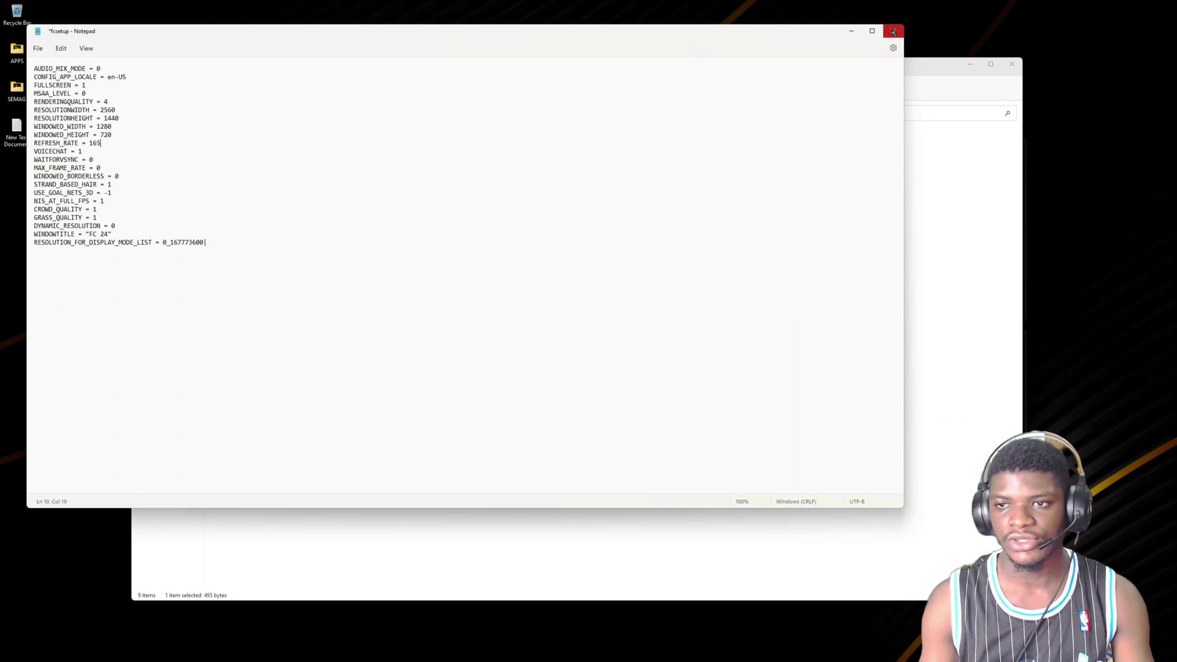
{"action": "left_click", "coordinate": [893, 32]}
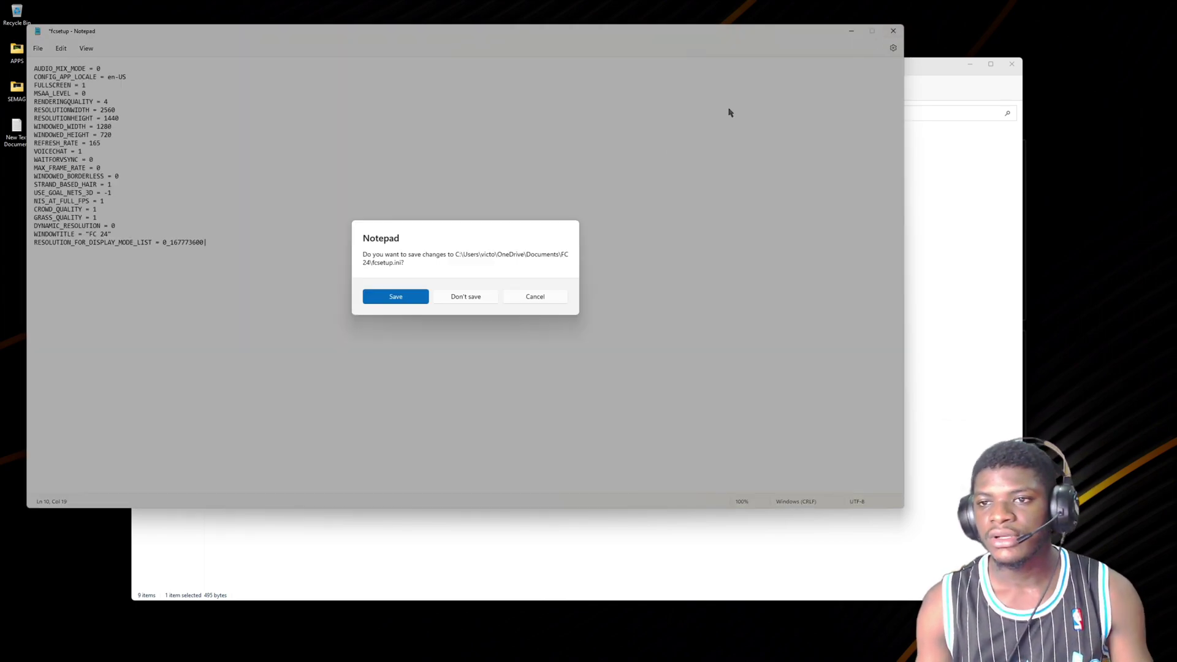
- Save the fcsetup changes, close the FC 24 folder window, and refresh the desktop
{"action": "left_click", "coordinate": [423, 297]}
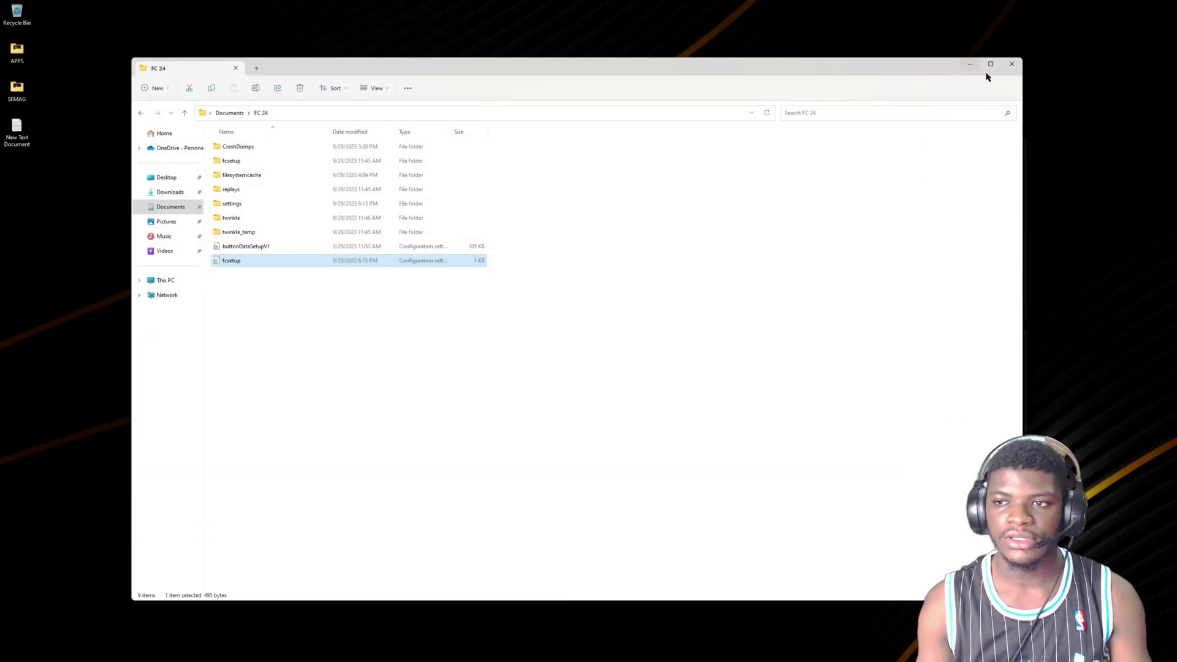
{"action": "left_click", "coordinate": [1014, 65]}
{"action": "right_click", "coordinate": [472, 230]}
{"action": "left_click", "coordinate": [505, 265]}
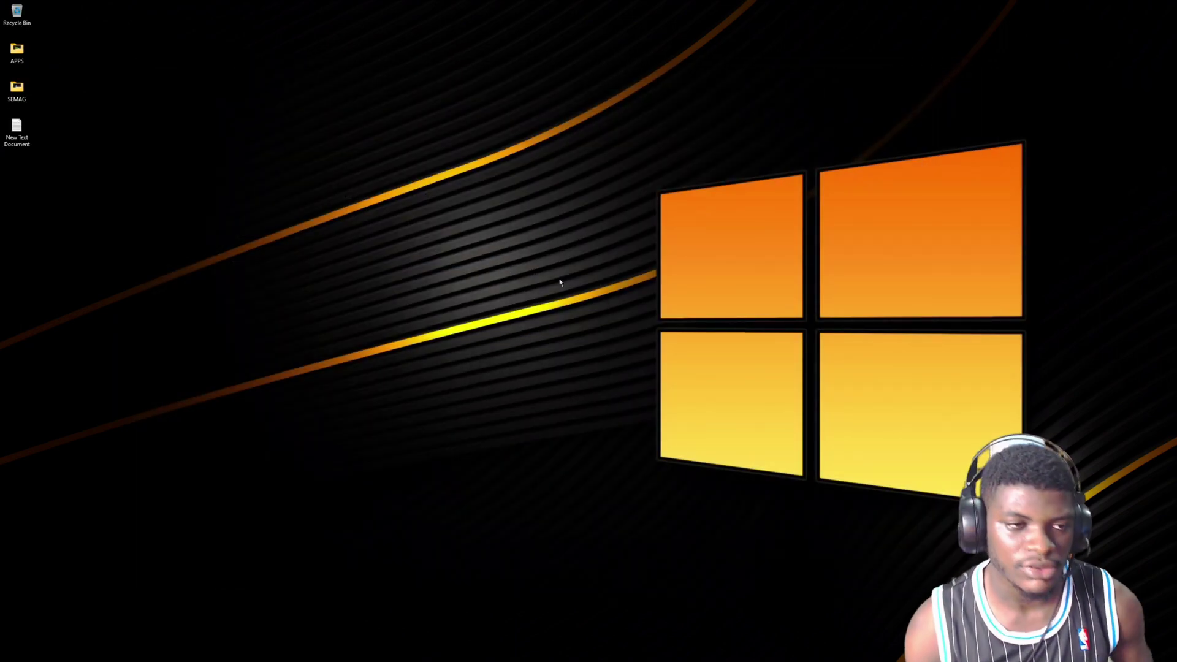